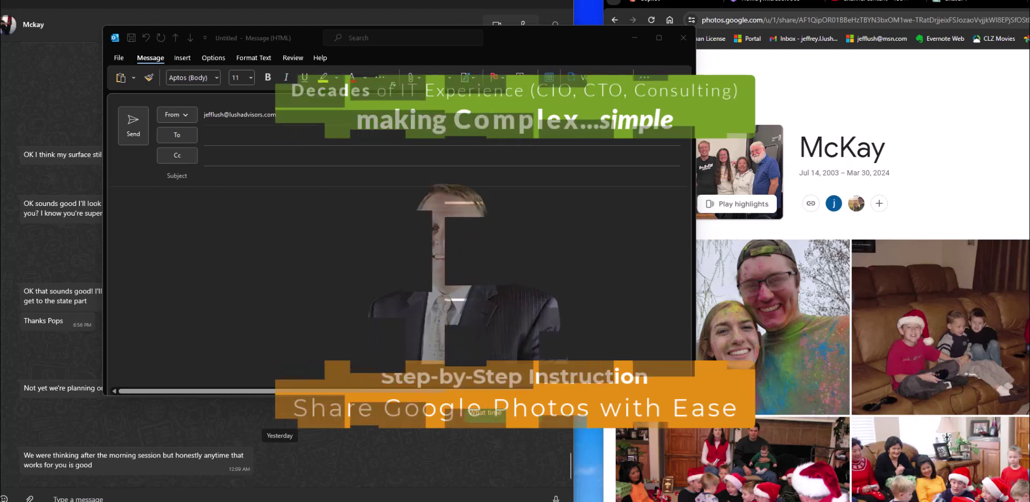
- Unsnap the McKay album window from the right half and drag it left to enlarge it
mouse_move(1019, 7)
mouse_down()
mouse_move(863, 8)
mouse_move(1029, 5)
mouse_up()
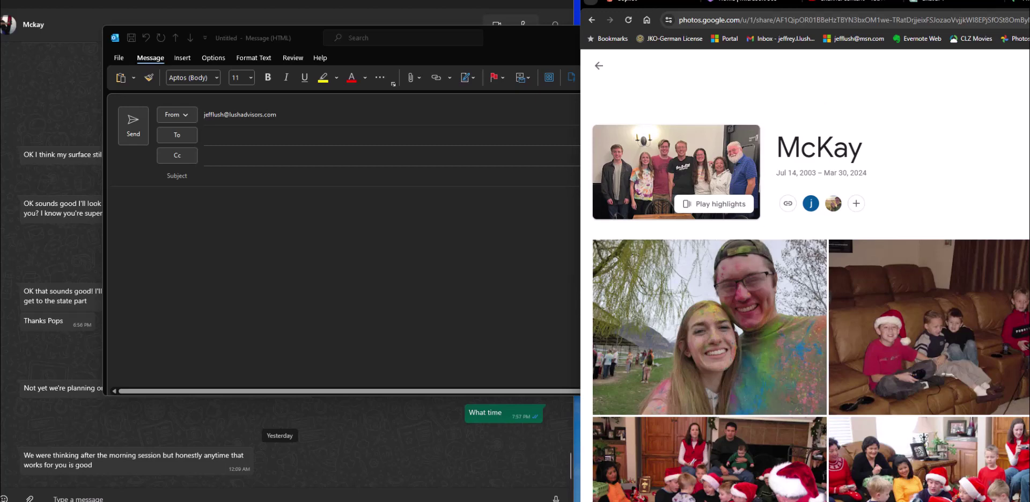
drag(697, 3, 672, 17)
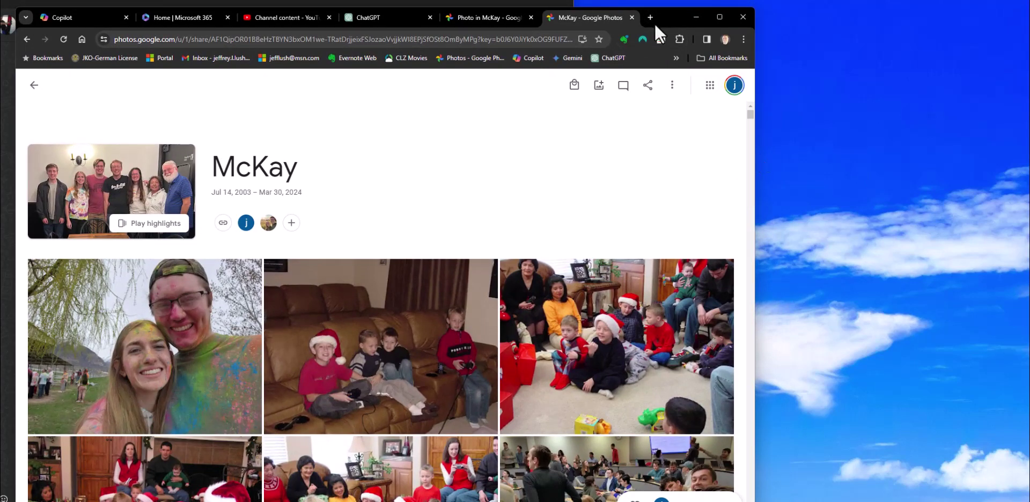
- Open a new tab in a widened Chrome window, then clear the typed photos.google.com address
click(652, 17)
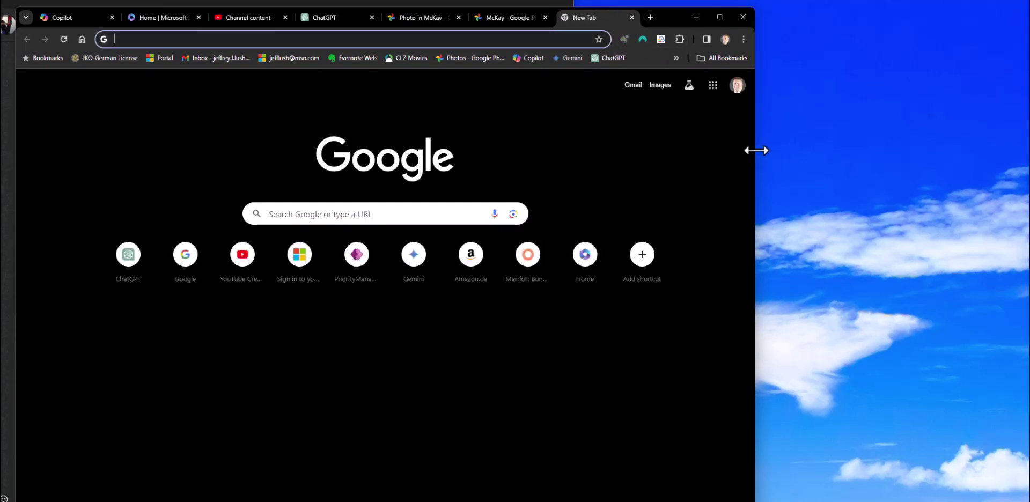
drag(754, 150, 1025, 150)
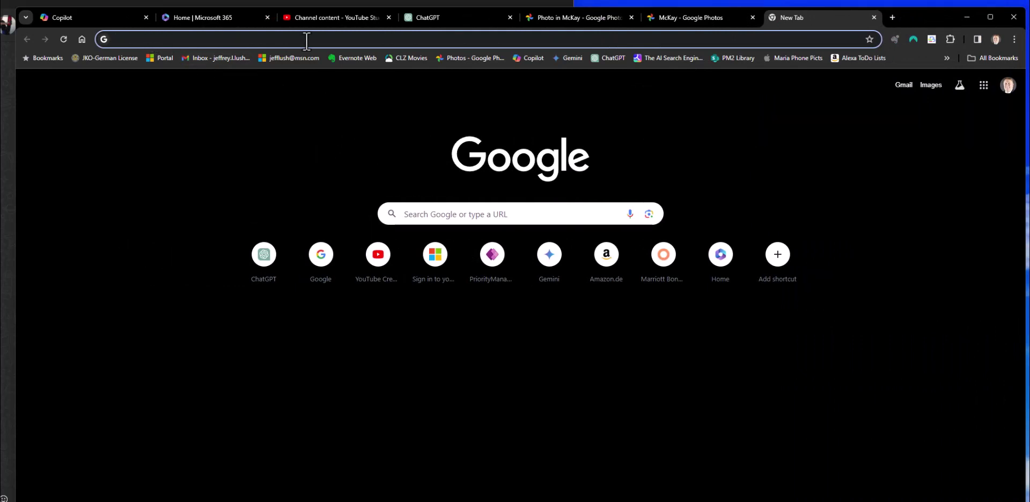
text(pho)
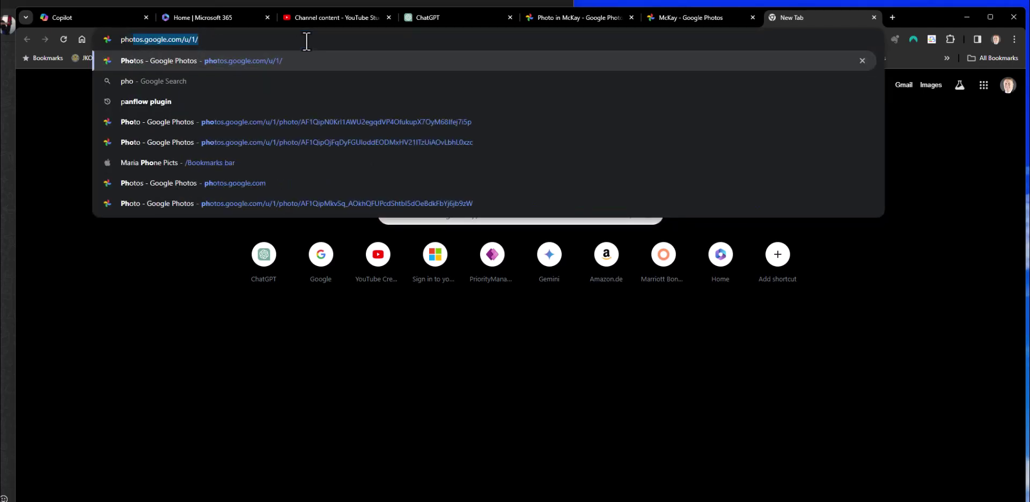
text(tos)
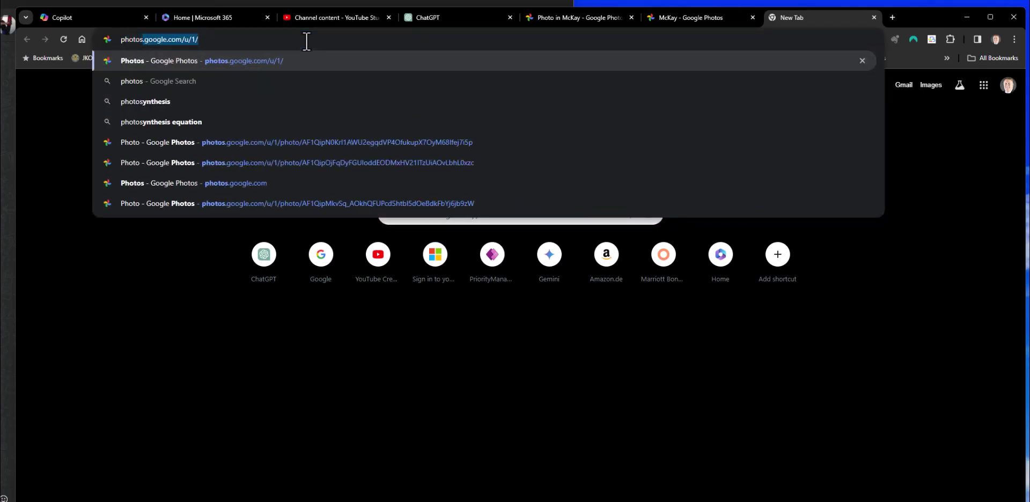
text(.google.com)
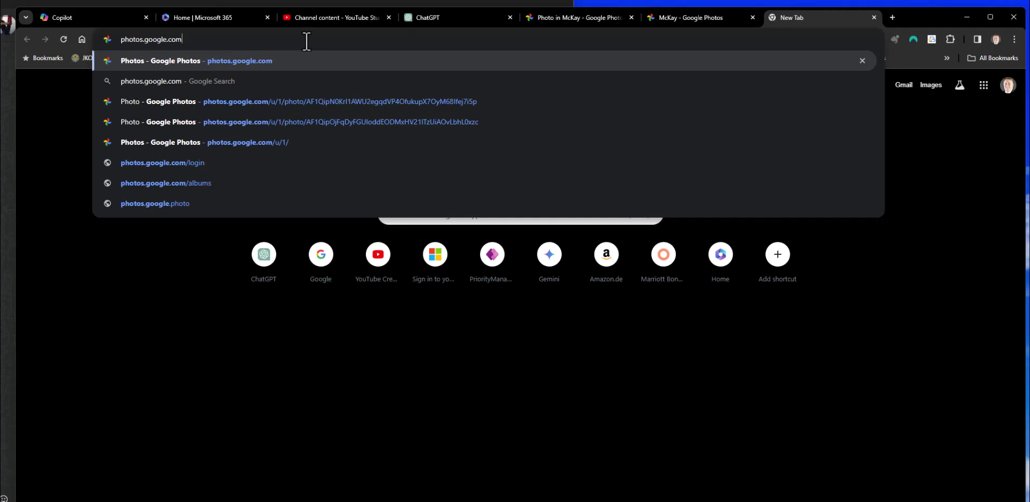
key(ctrl+a)
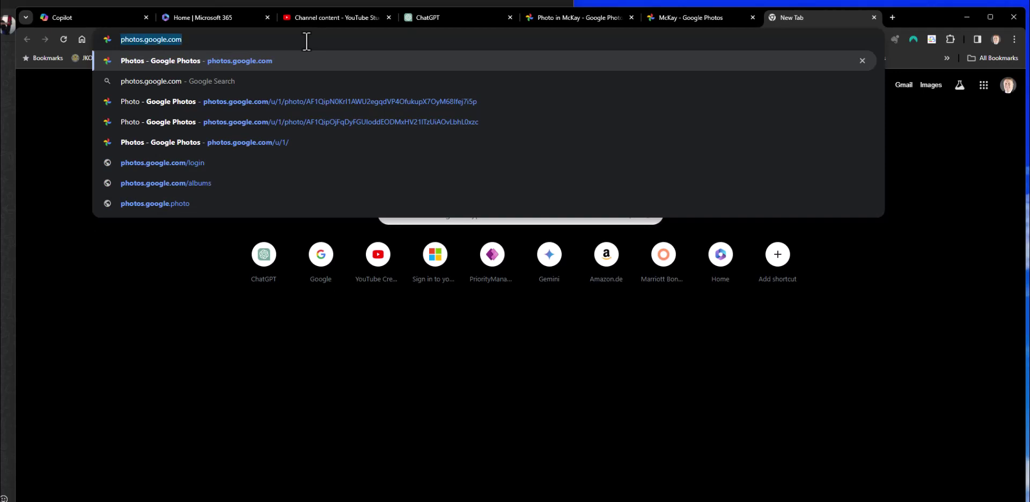
key(BackSpace)
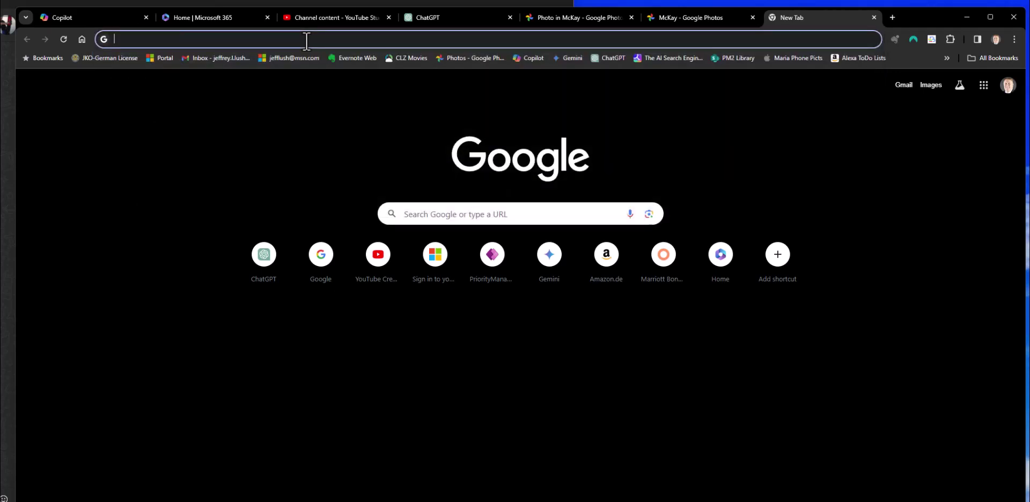
- Close the new tab, open a window under another Chrome profile, and load photos.google.com
click(874, 17)
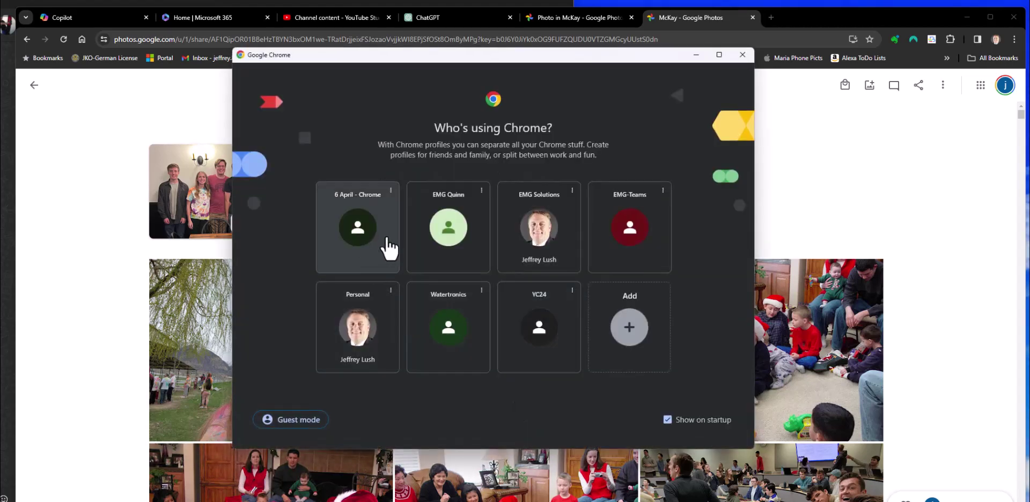
click(390, 244)
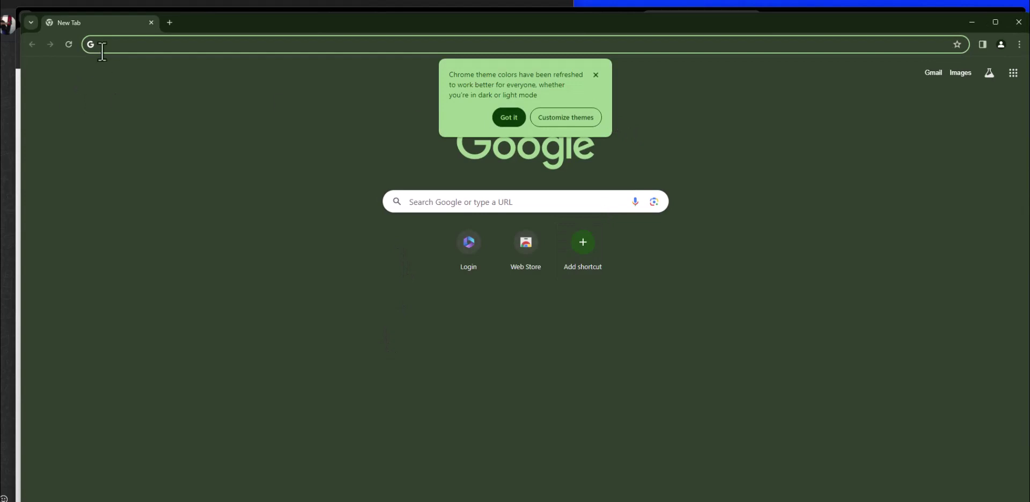
click(523, 115)
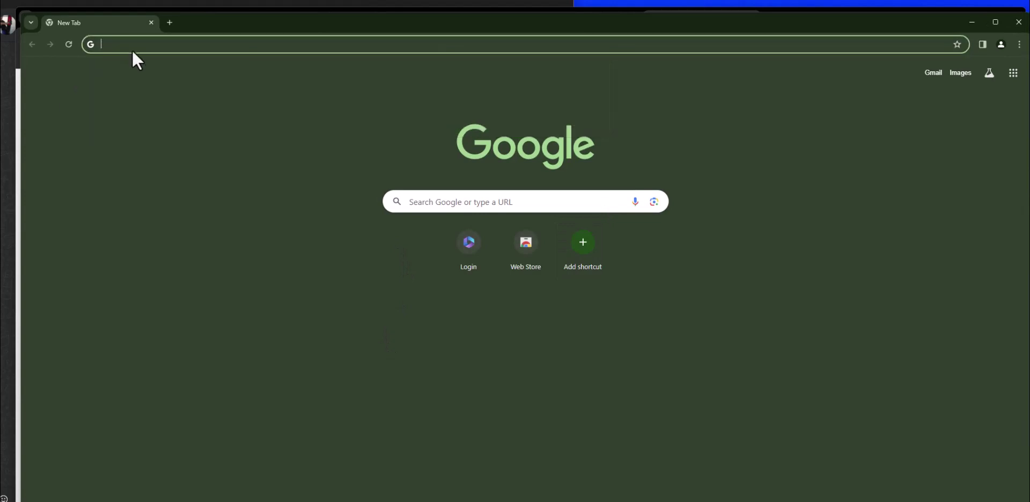
text(ph)
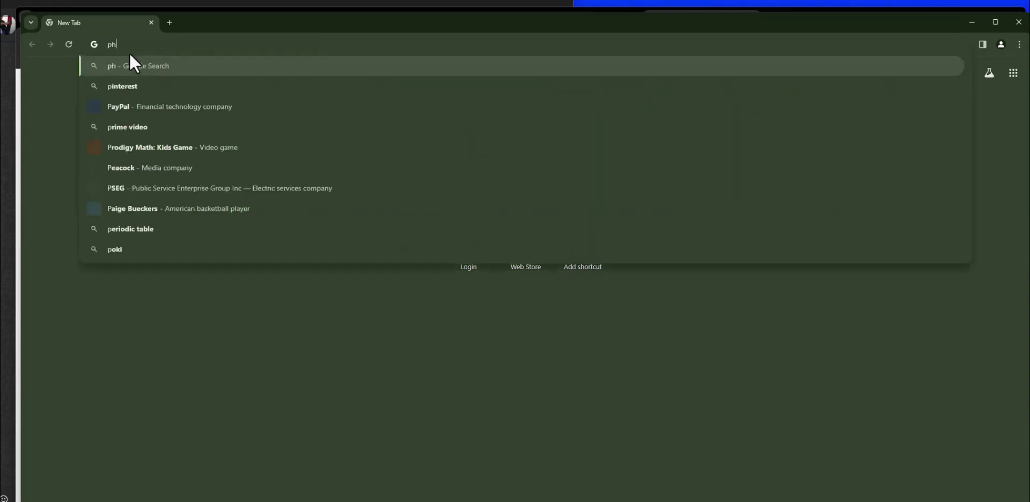
text(otos)
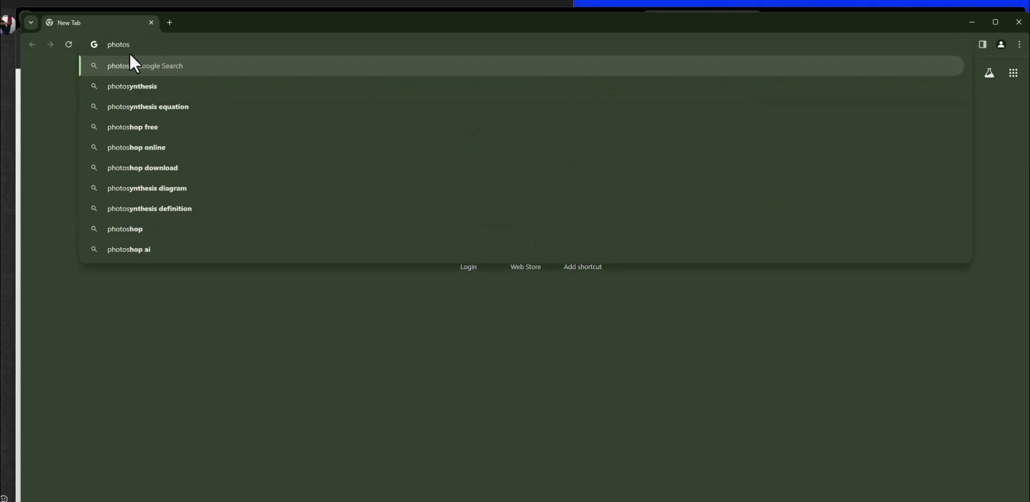
text(.g)
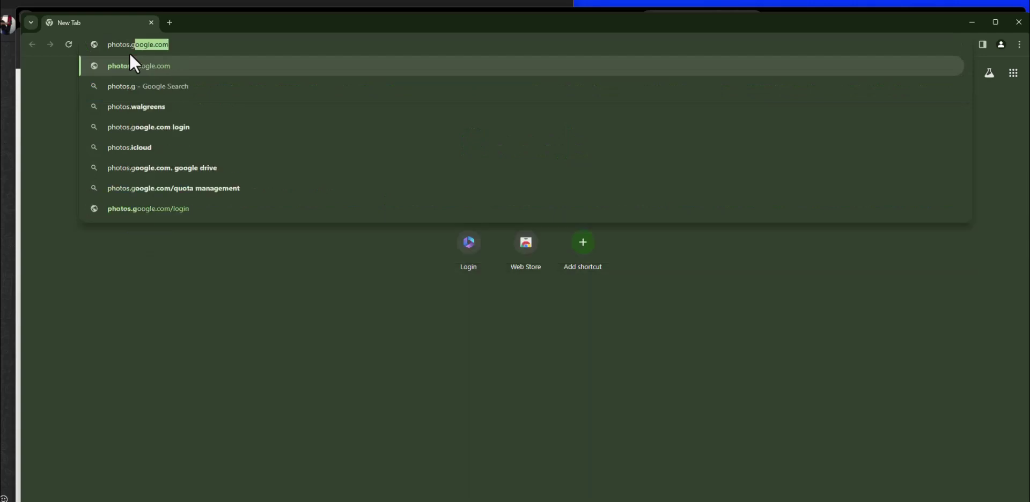
text(oogle.com)
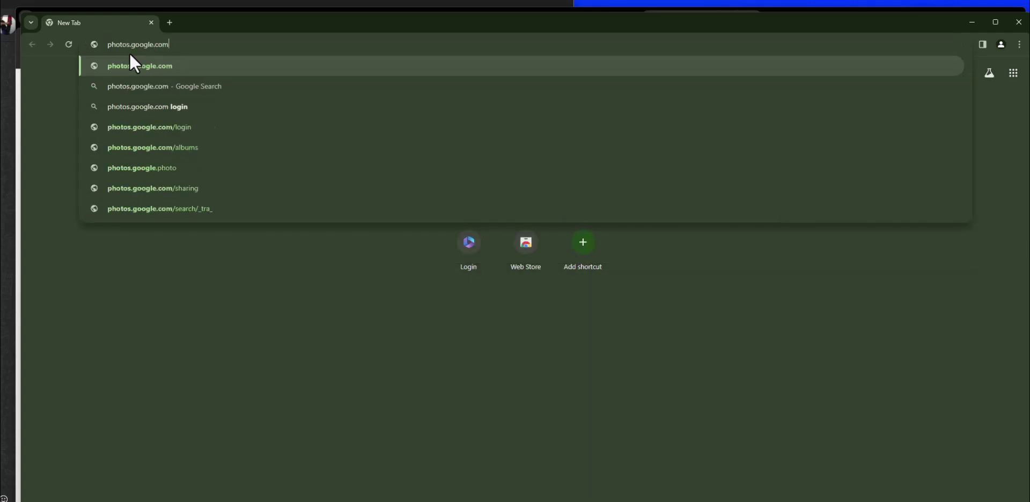
key(Return)
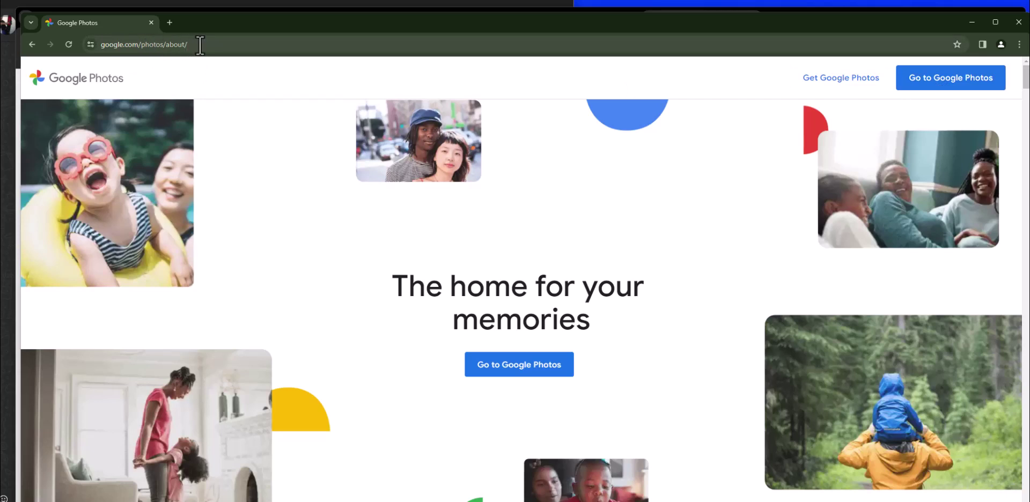
- Open a new tab, discard it after typing photos.google.com, and open another blank tab
click(169, 22)
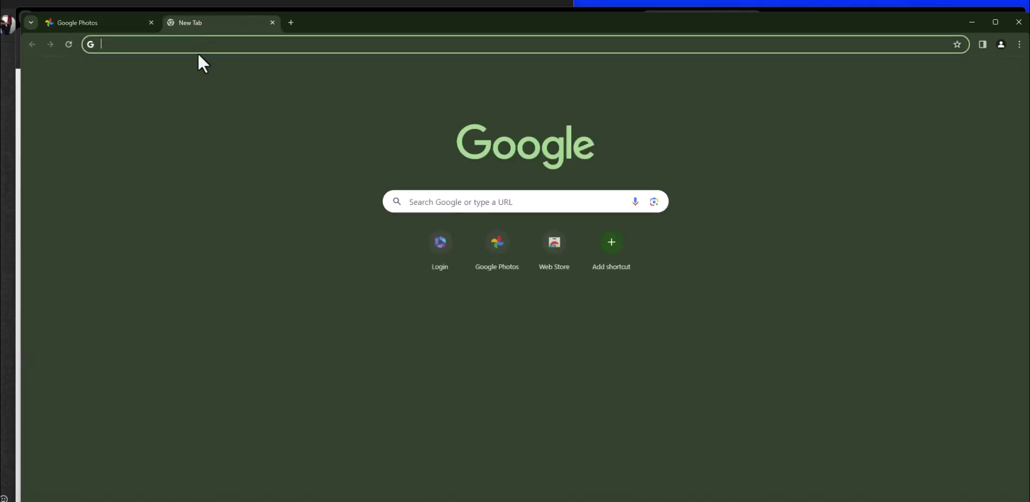
text(photo)
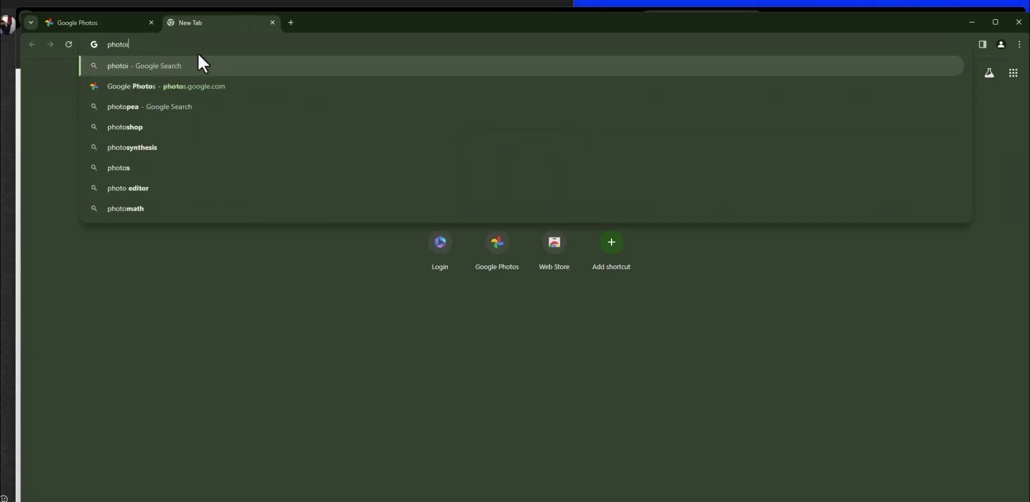
text(s.)
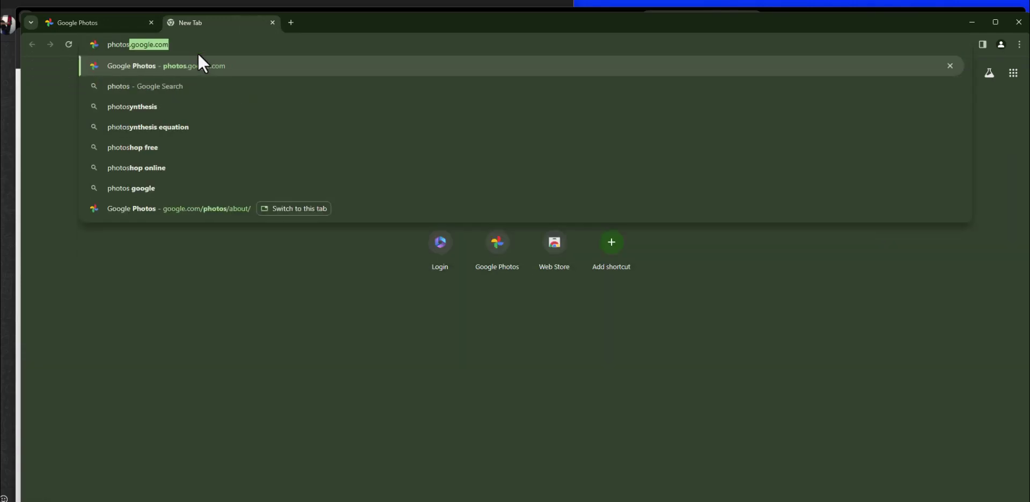
text(google.com)
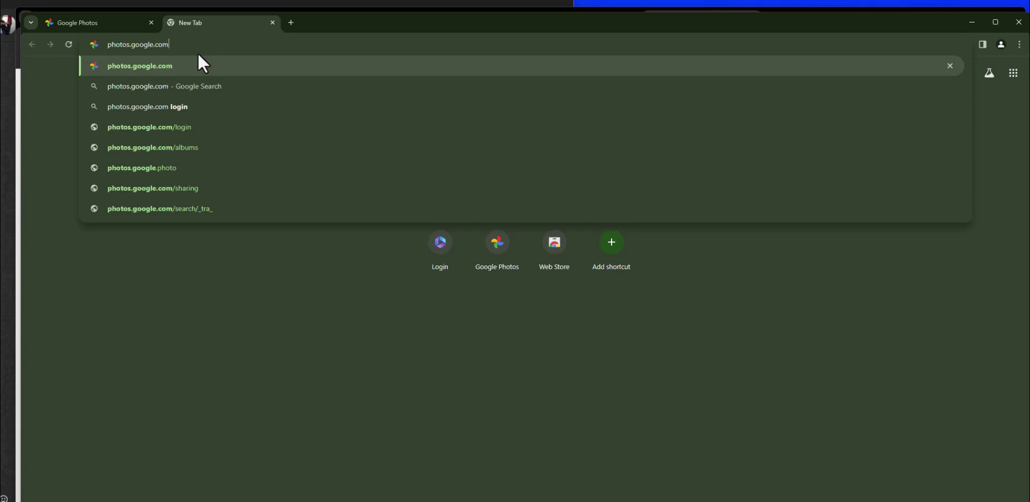
click(272, 22)
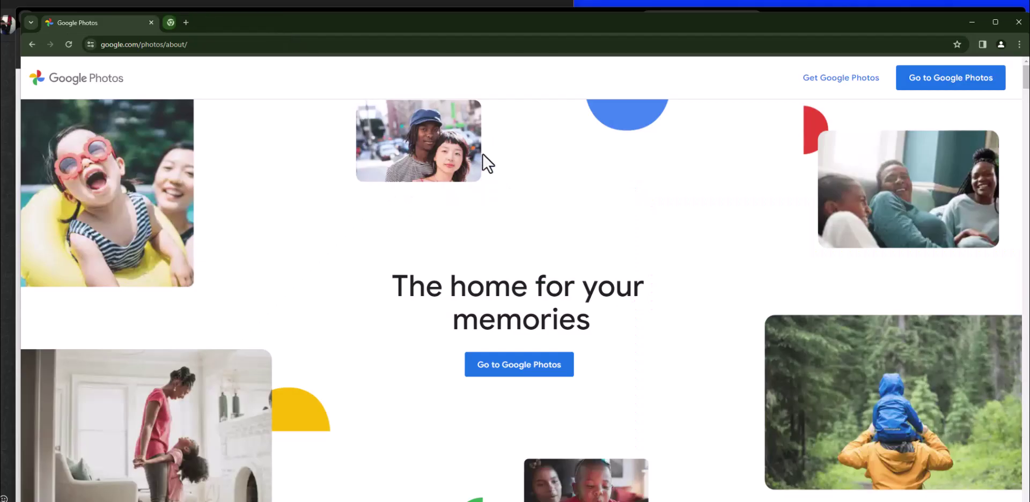
click(169, 22)
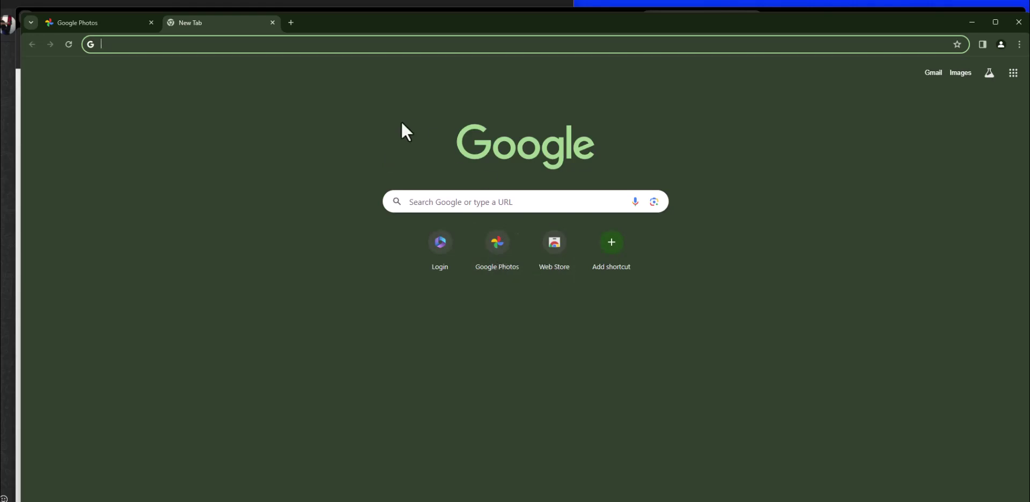
- Bookmark the Google Photos about page under Other bookmarks and nudge the window slightly
click(104, 25)
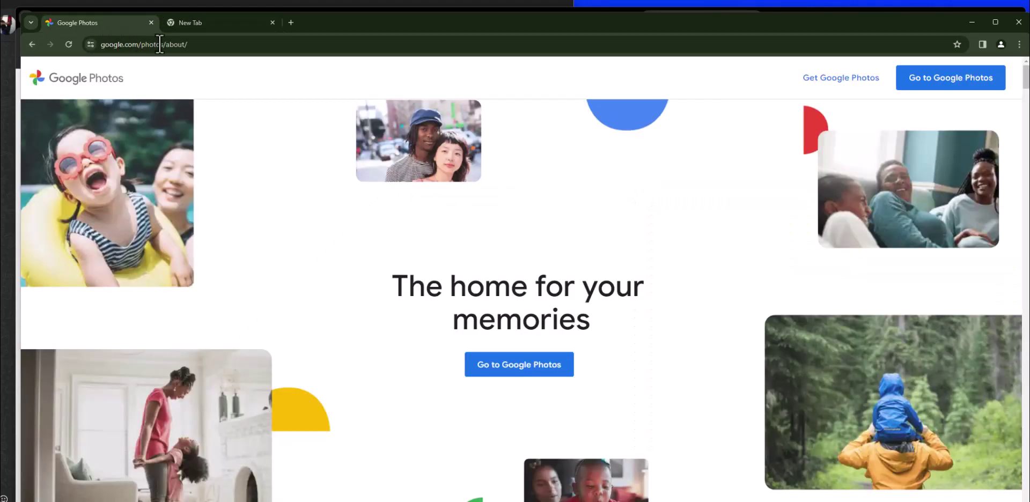
click(957, 44)
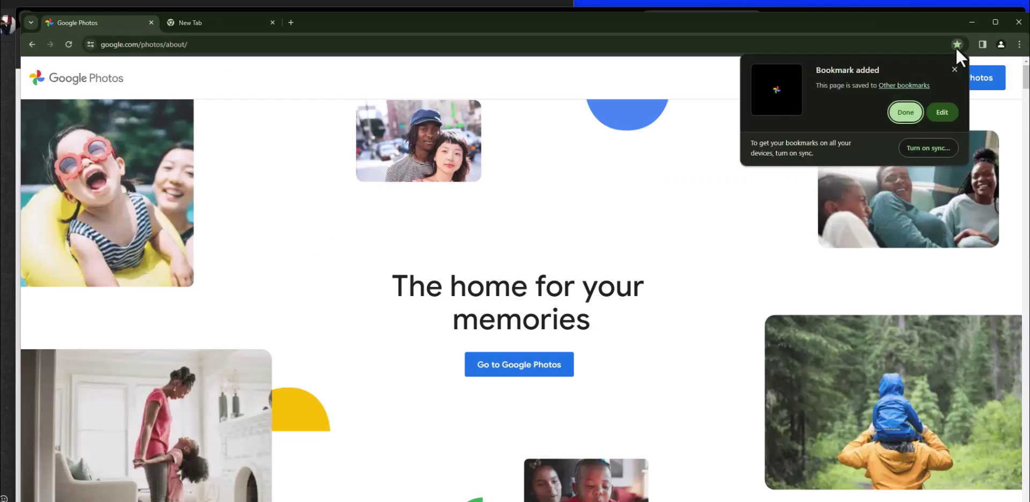
click(905, 112)
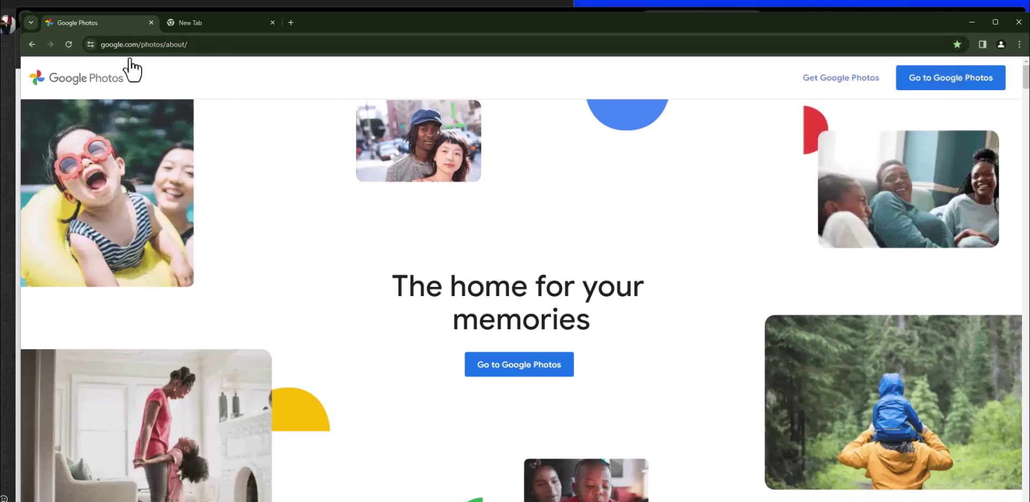
mouse_move(375, 24)
mouse_down()
mouse_move(364, 15)
mouse_move(436, 36)
mouse_move(361, 14)
mouse_up()
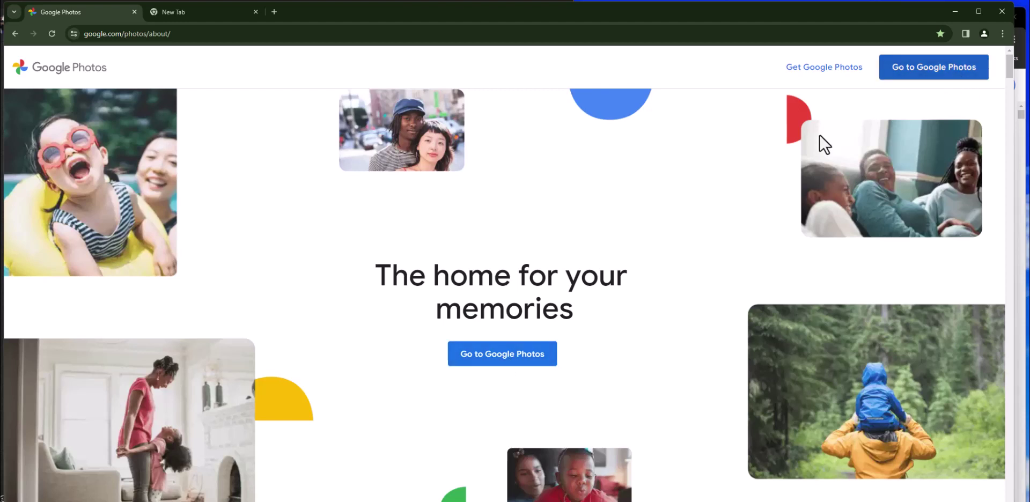
- Continue to Google Photos, dismiss the new-look notice, and enter the account email to sign in
click(499, 355)
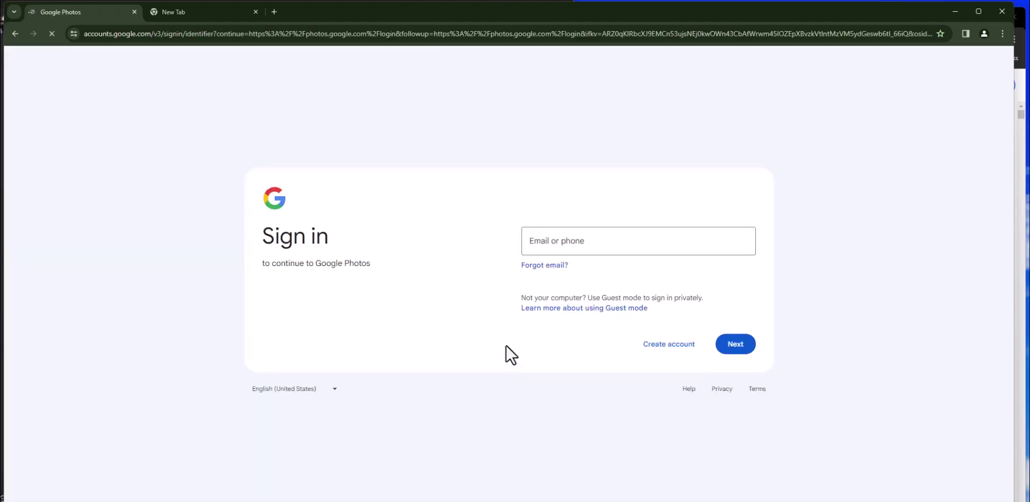
click(542, 243)
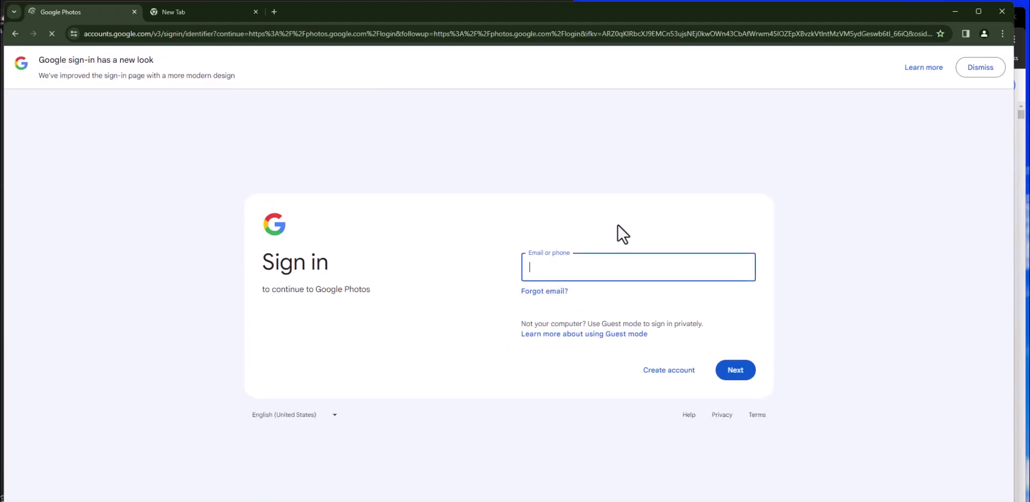
click(986, 74)
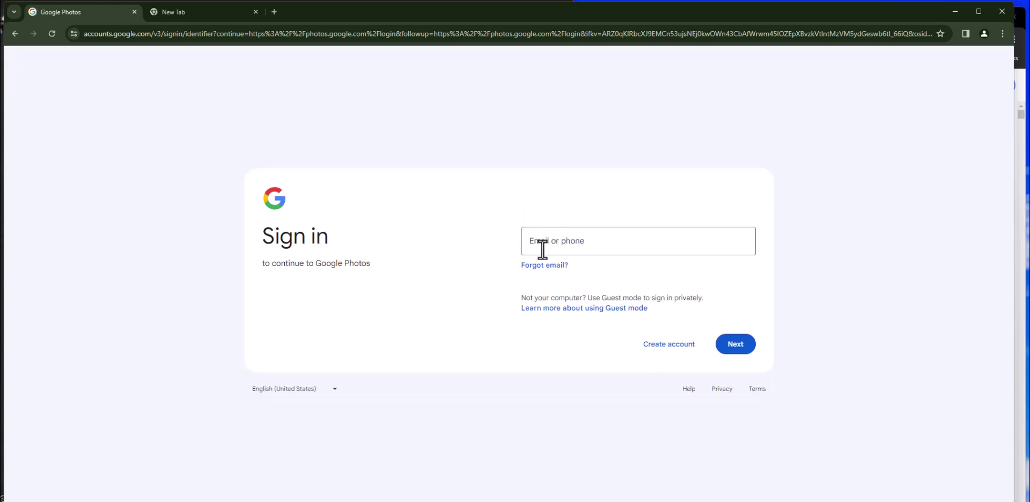
click(542, 242)
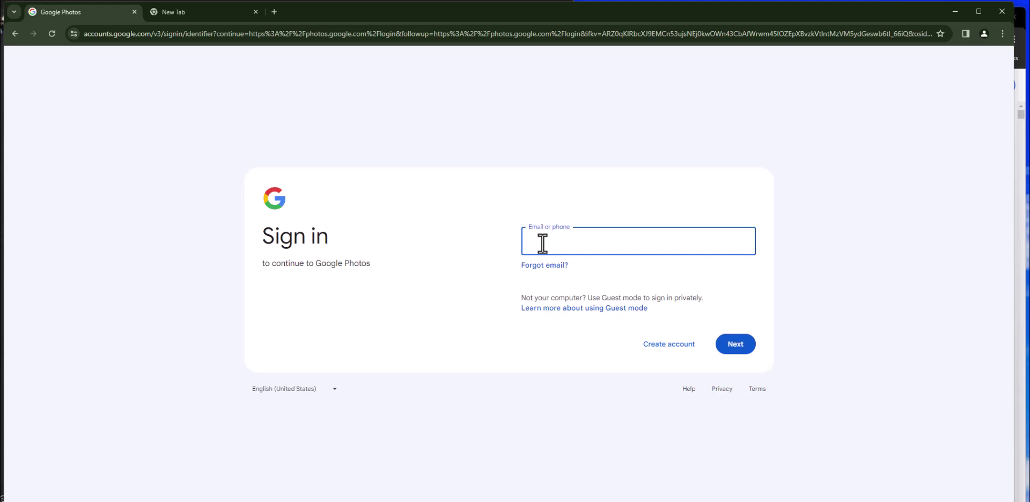
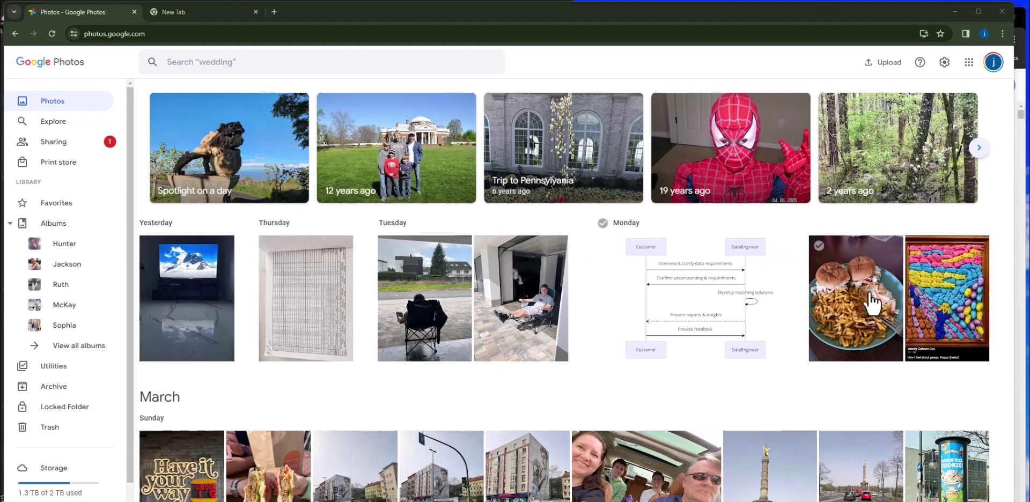
scroll(482, 391, down, 1)
scroll(487, 384, down, 7)
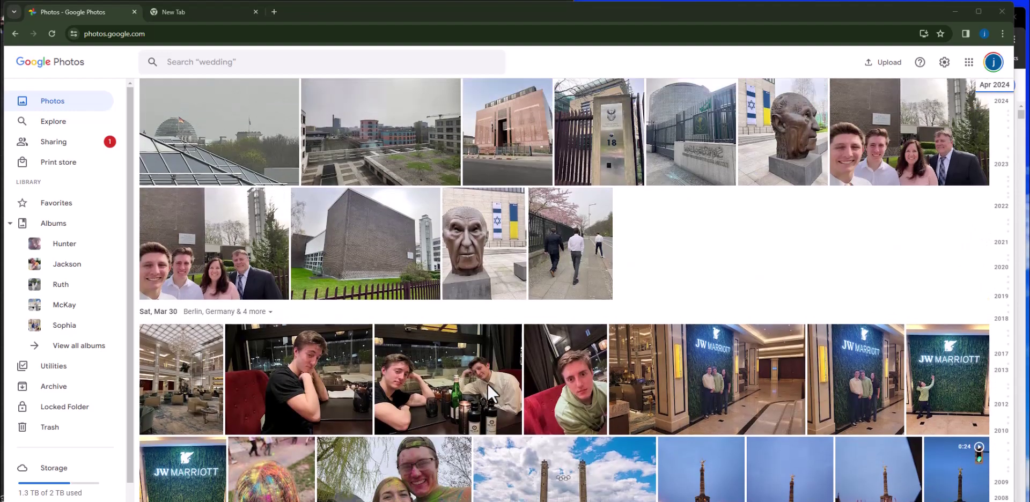
scroll(487, 384, up, 8)
scroll(487, 384, up, 1)
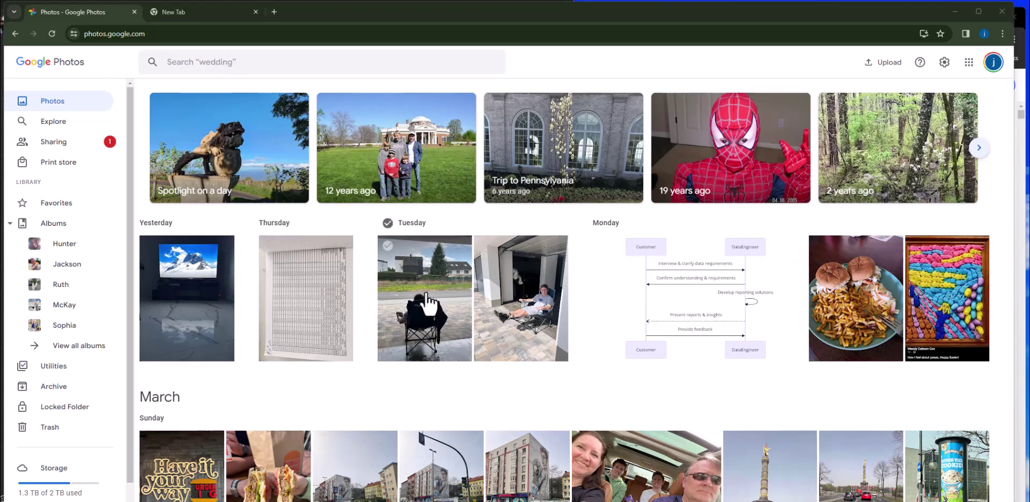
- Minimize the small Photos window and arrange Chrome beside the blank Outlook draft
click(953, 12)
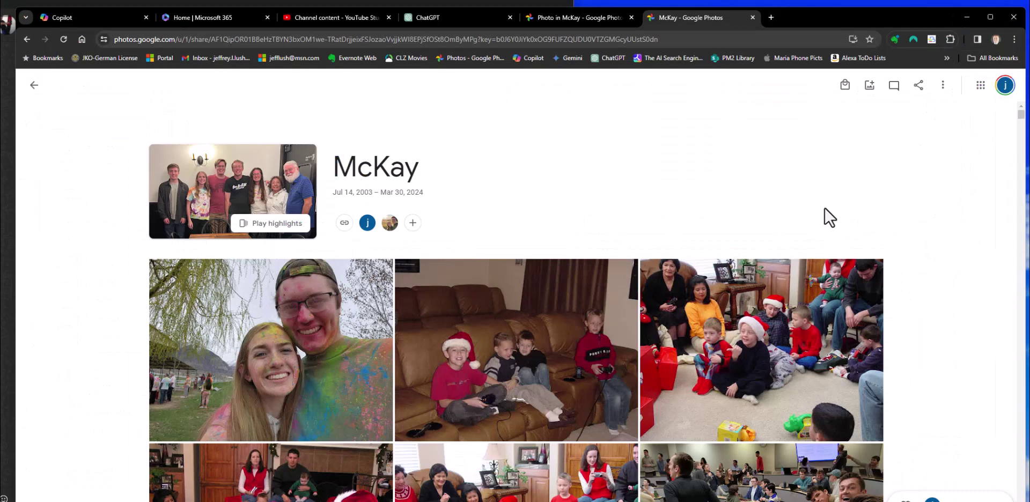
drag(823, 17, 1021, 10)
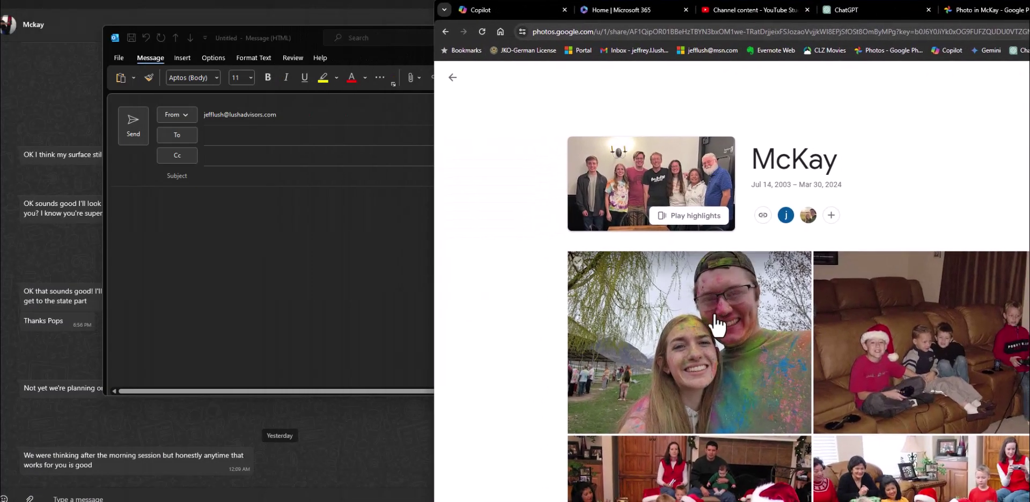
drag(359, 47, 285, 53)
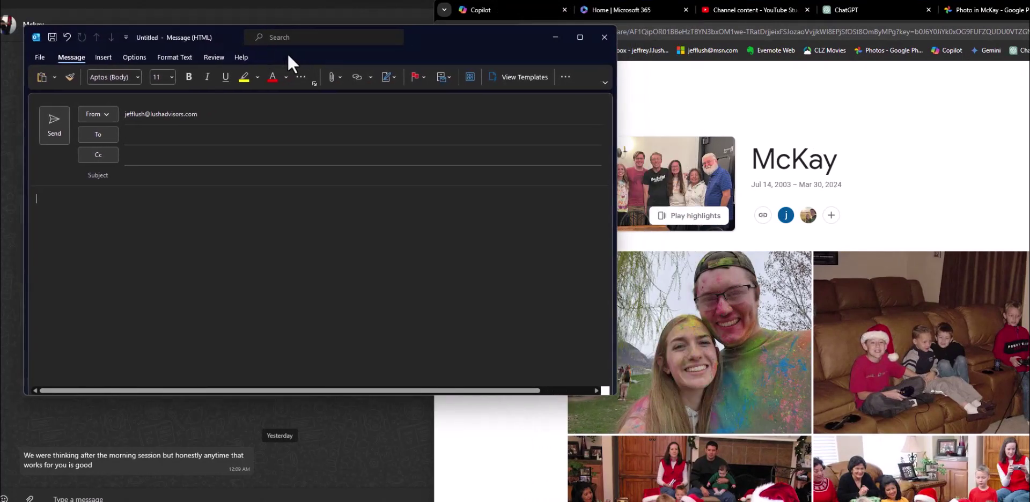
click(697, 241)
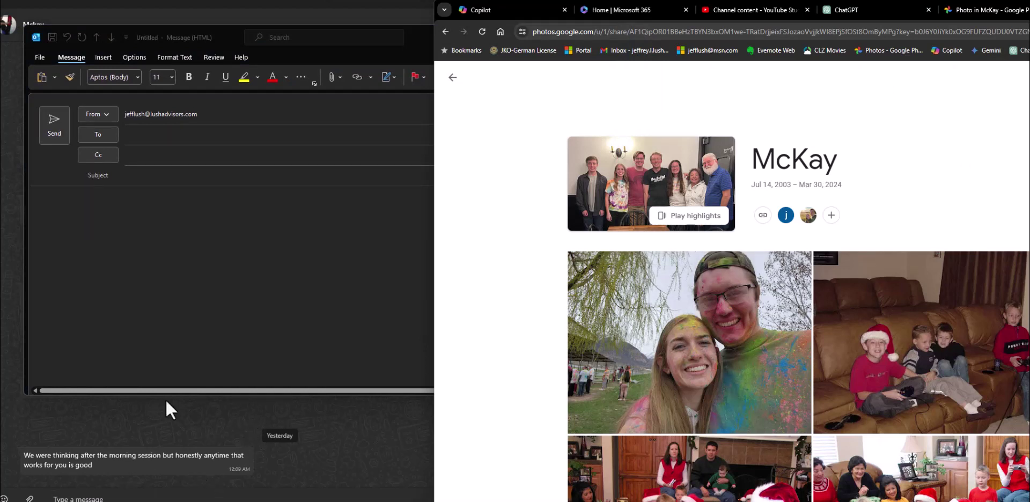
- Enlarge the WhatsApp chat and type the unsent reply 'nice picture.'
click(75, 498)
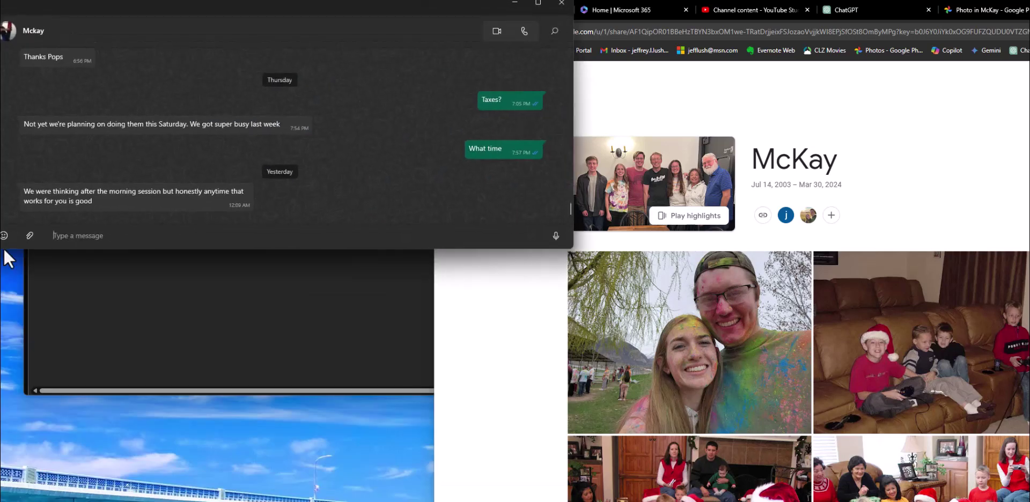
drag(5, 249, 16, 486)
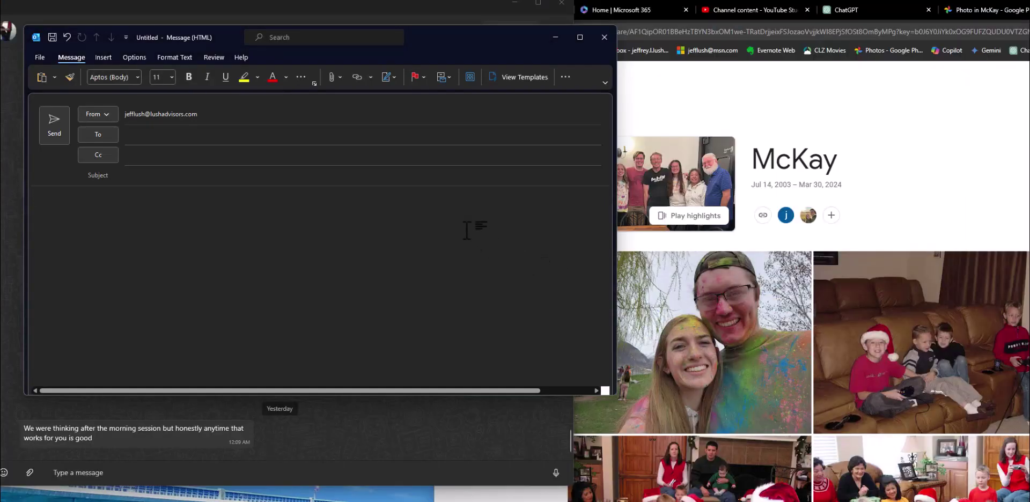
click(466, 231)
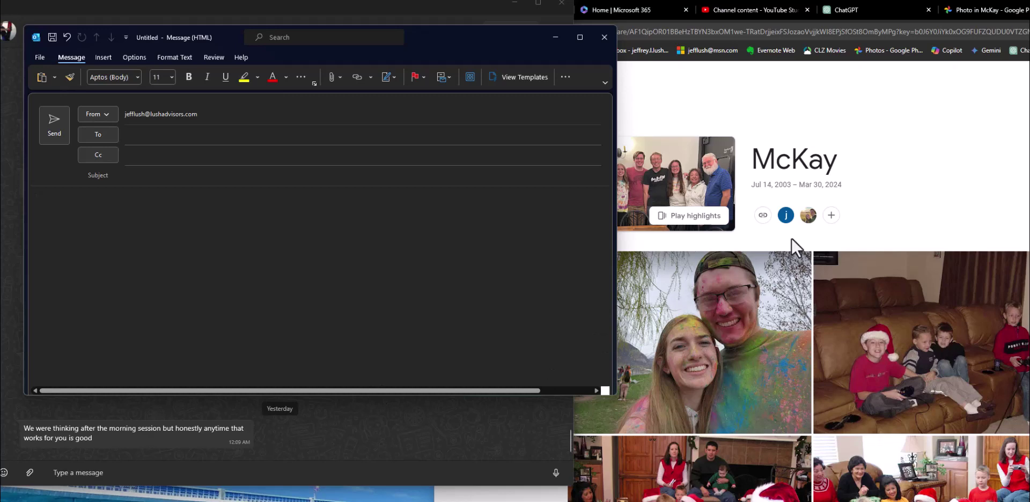
key(alt+Tab)
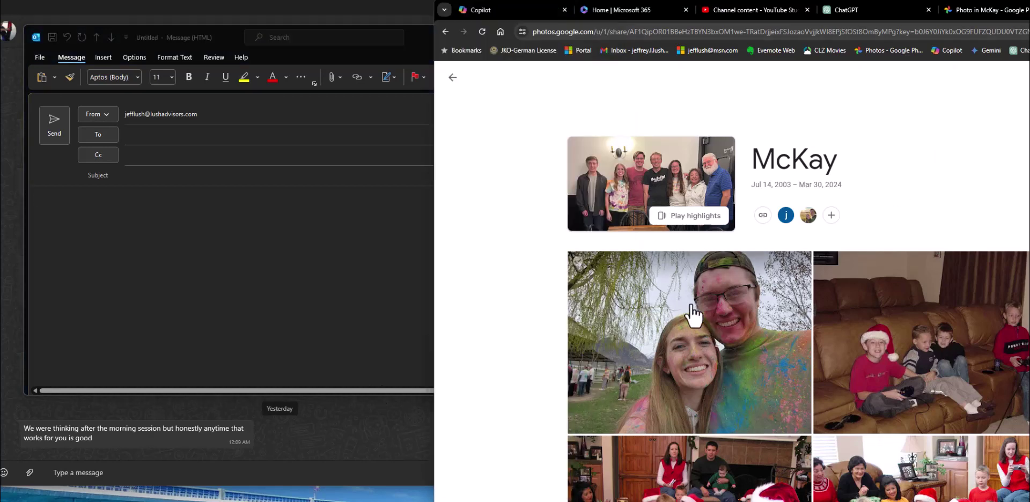
click(80, 472)
text(nice)
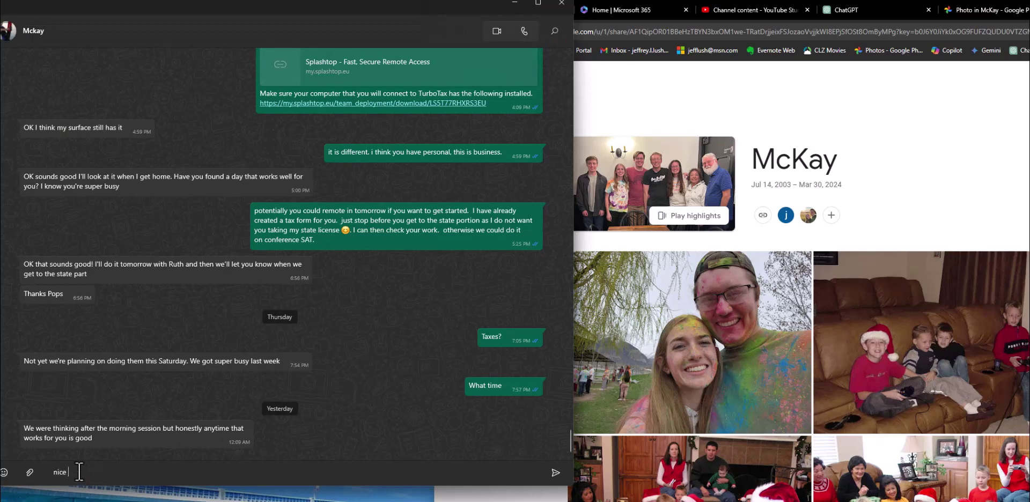
text( picture.)
click(700, 311)
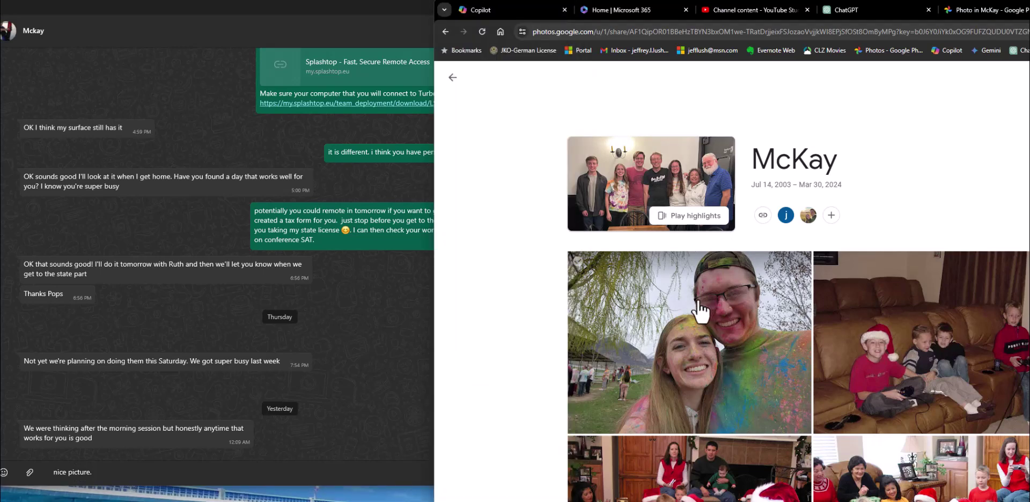
drag(699, 311, 179, 476)
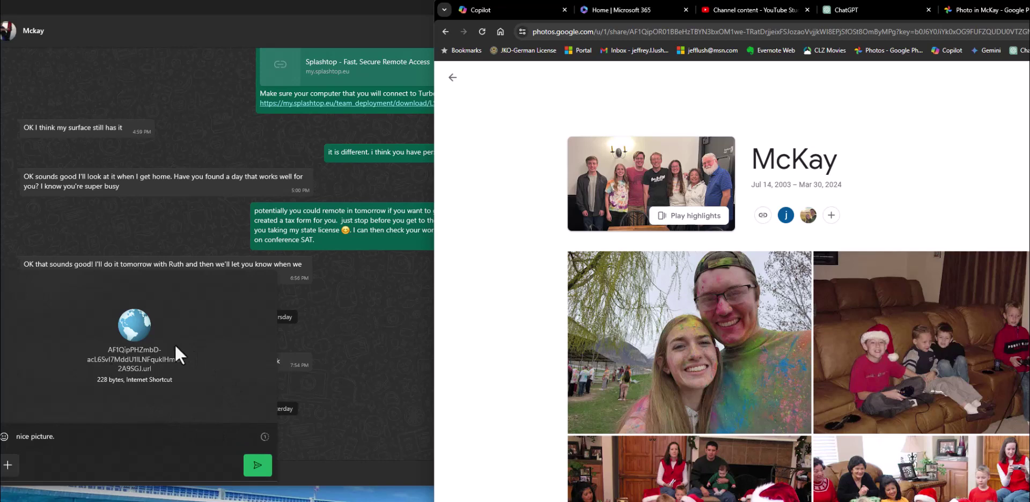
click(198, 329)
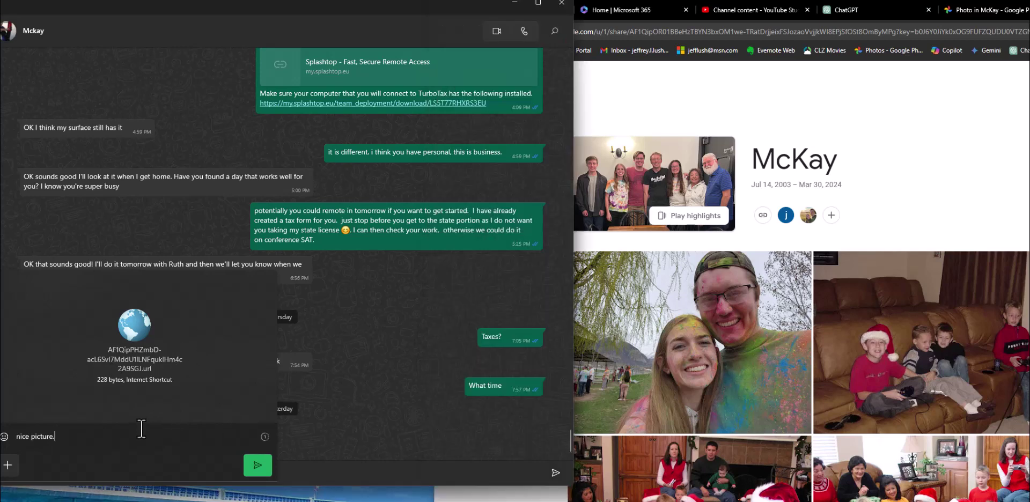
key(BackSpace)
key(BackSpace)
key(BackSpace)
key(BackSpace)
key(BackSpace)
key(BackSpace)
key(BackSpace)
key(BackSpace)
key(BackSpace)
key(BackSpace)
key(BackSpace)
key(BackSpace)
key(BackSpace)
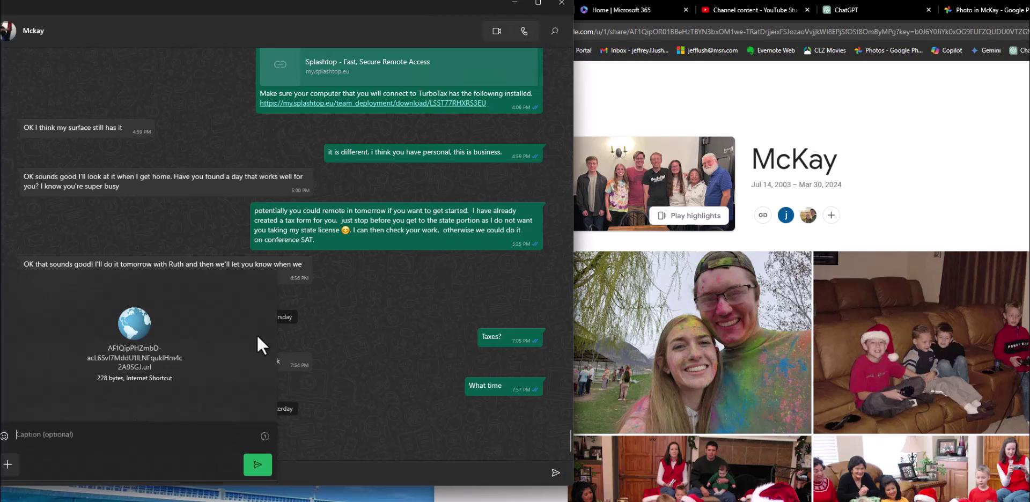
click(341, 335)
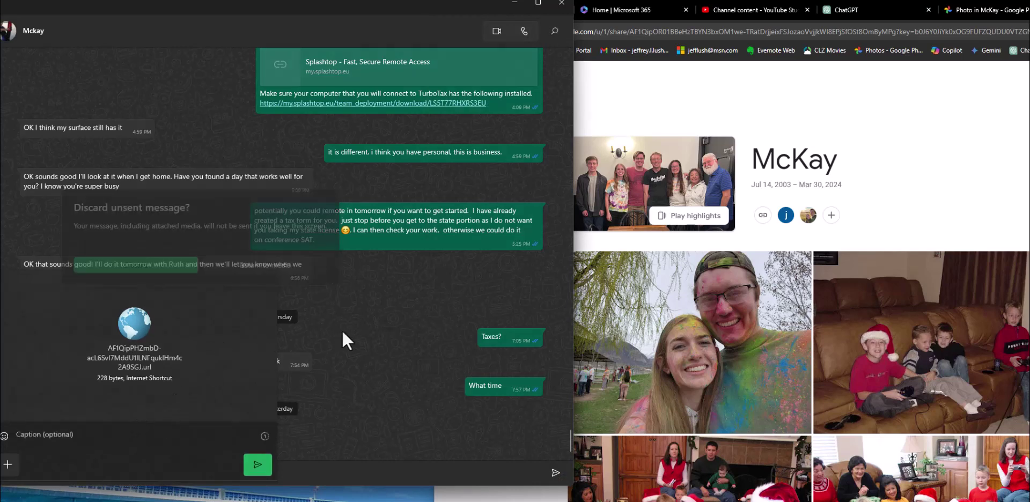
click(183, 268)
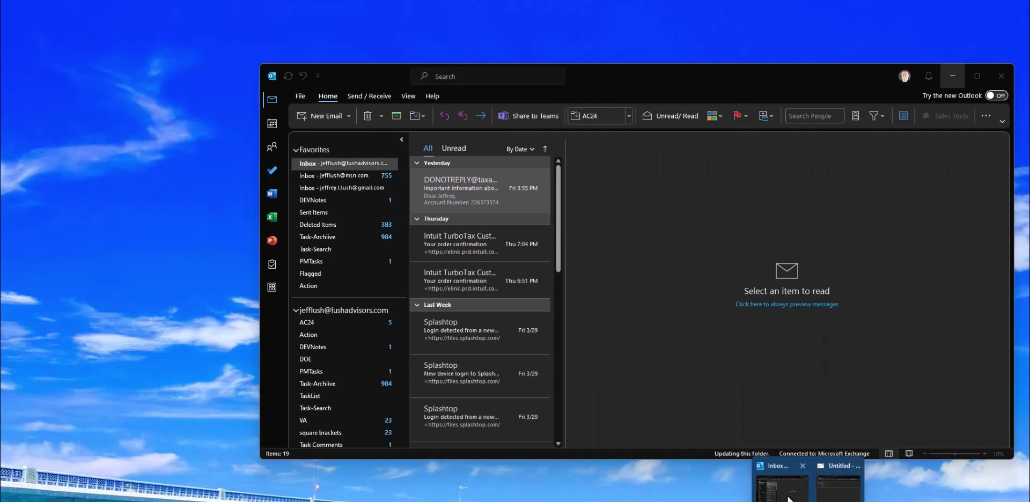
- Bring up the blank Outlook draft, hide the inbox, and show Chrome's single-photo tab
click(800, 496)
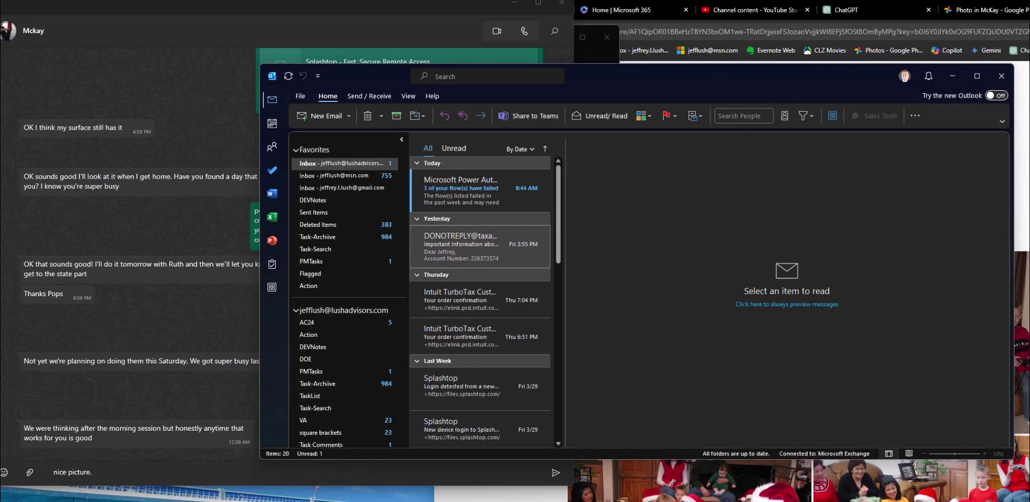
click(841, 484)
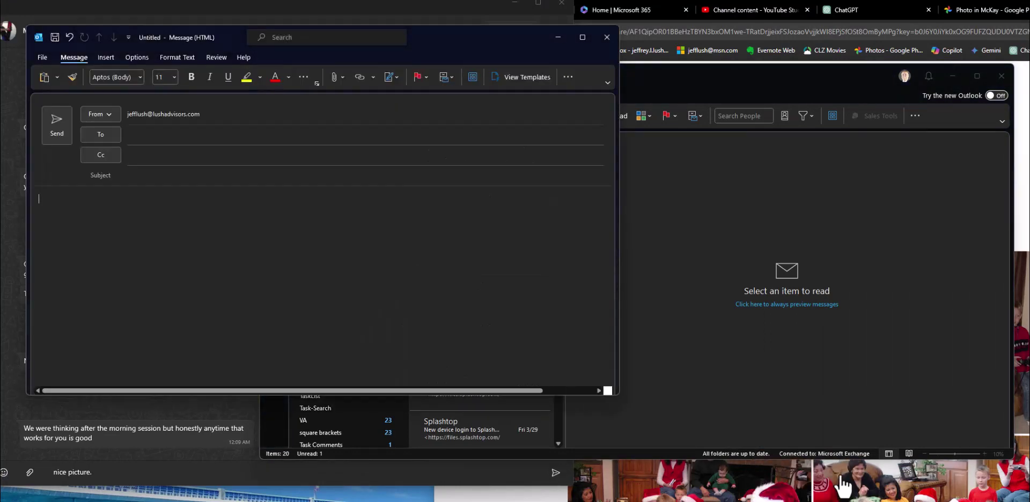
click(950, 76)
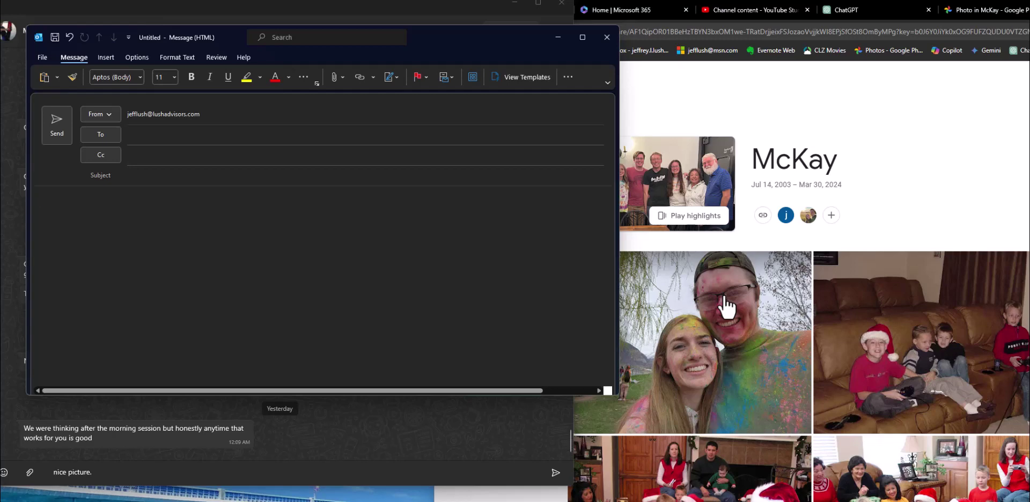
click(992, 9)
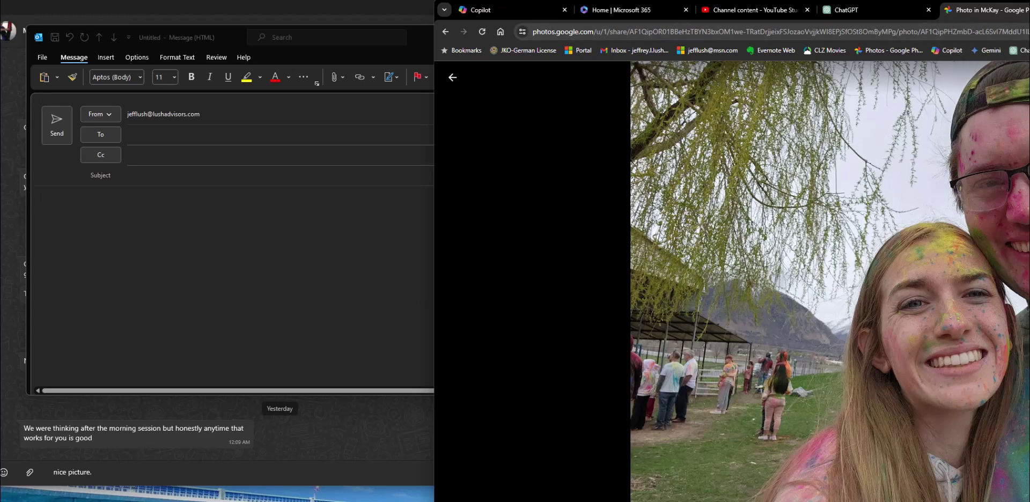
- Reposition the browser and return to the full-size view of the couple's photo
drag(1029, 10, 999, 12)
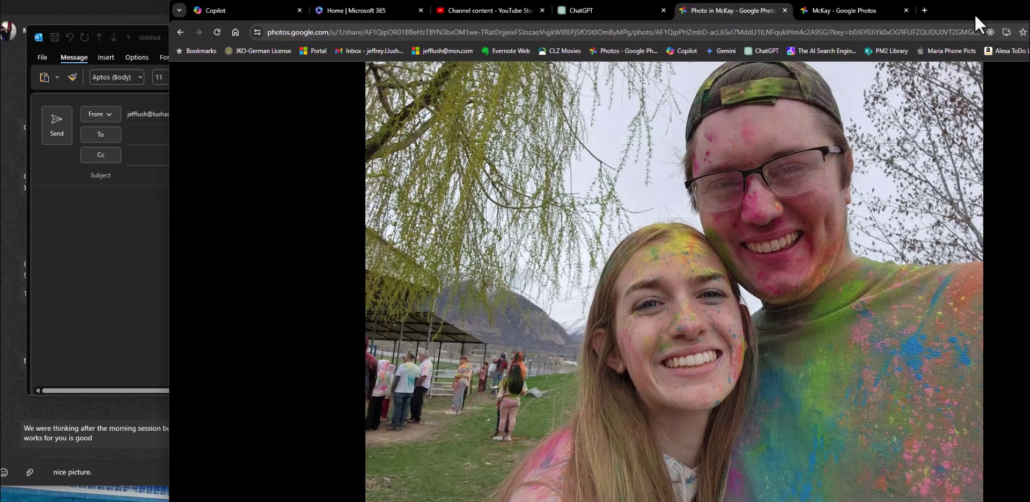
click(837, 11)
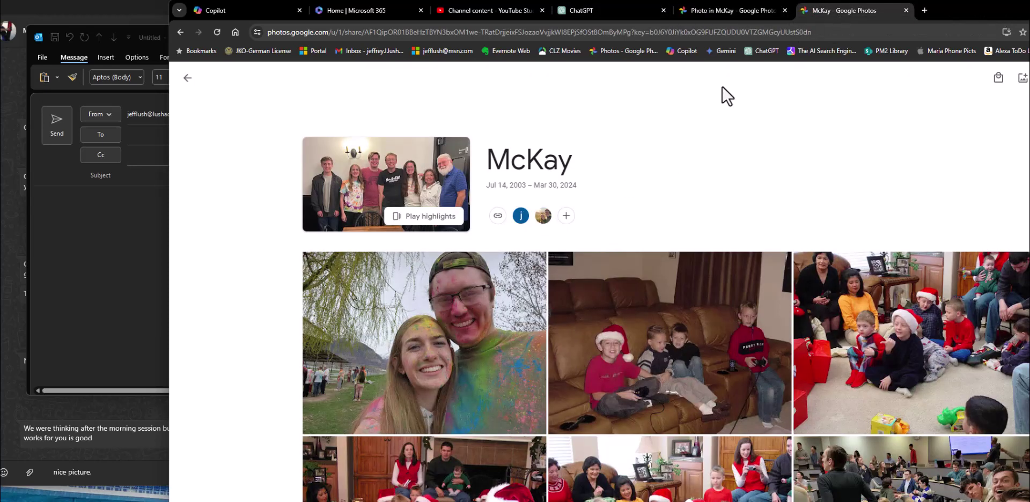
click(740, 12)
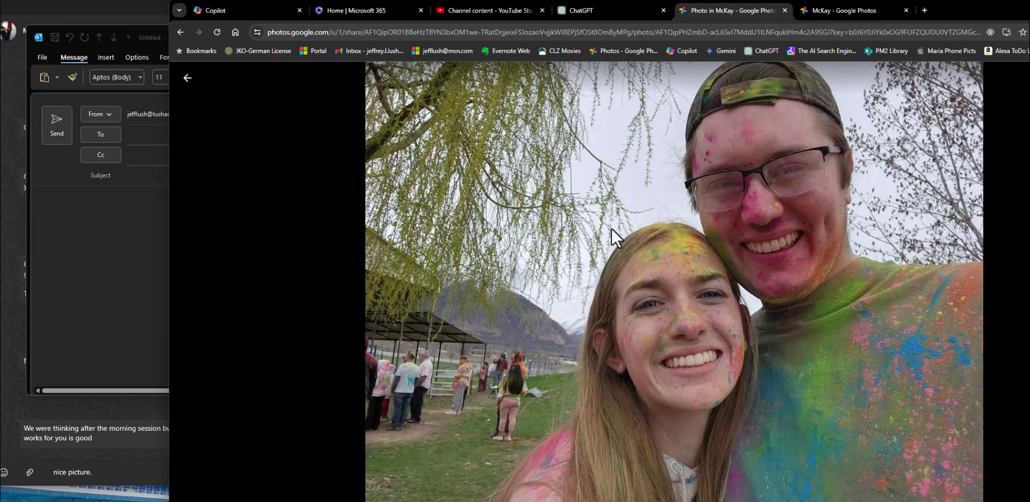
drag(969, 19, 1029, 15)
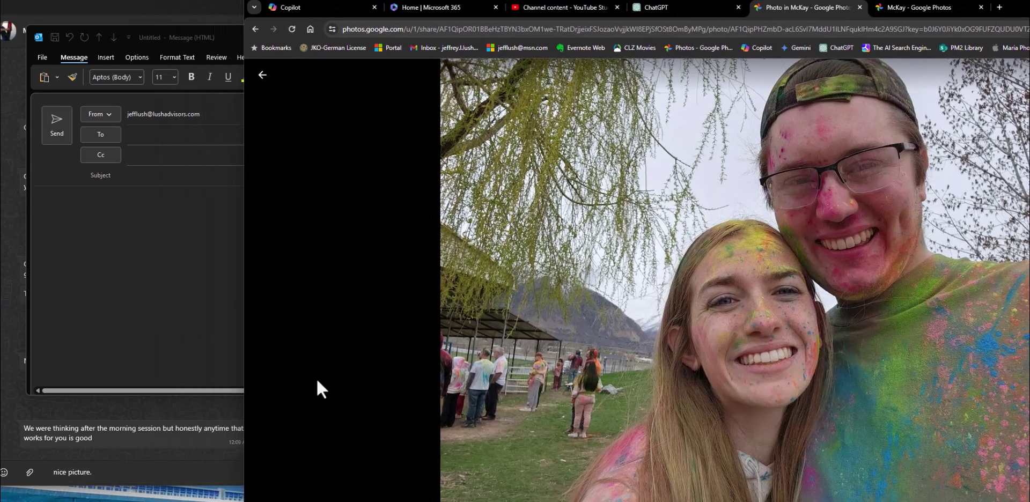
- Copy the full-size photo to the clipboard with Copy image
right_click(613, 150)
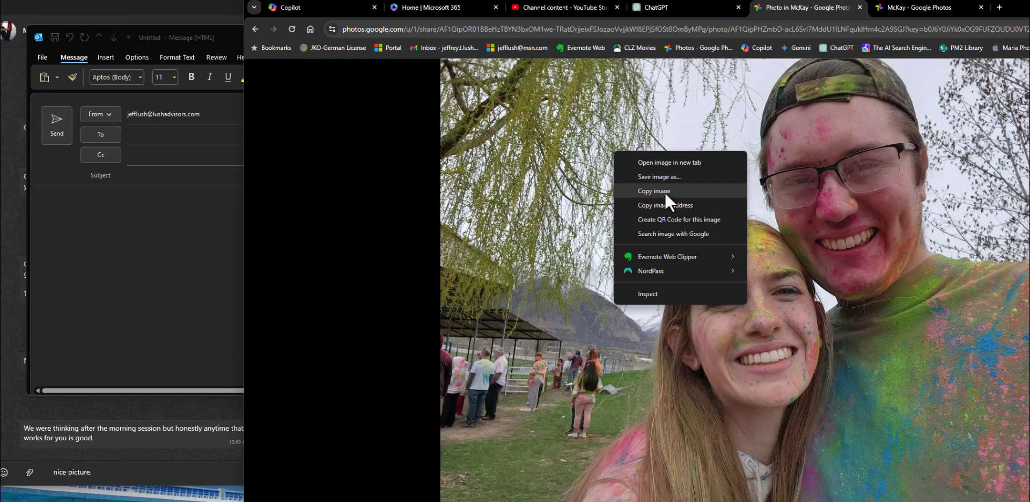
right_click(559, 152)
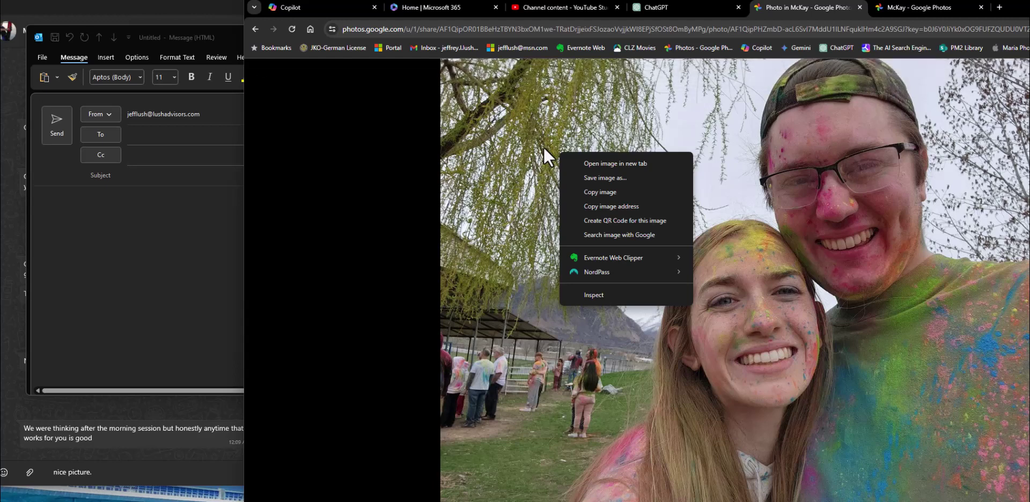
click(709, 140)
right_click(704, 140)
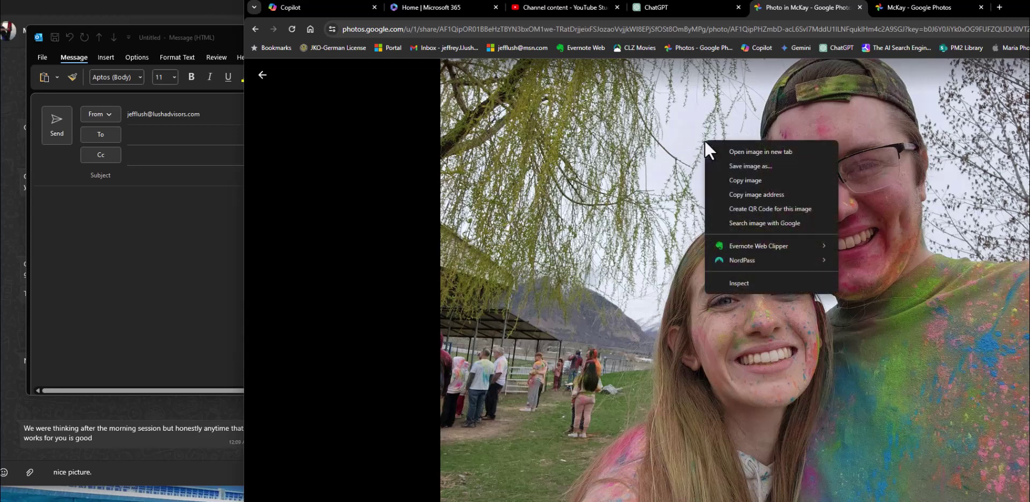
click(766, 181)
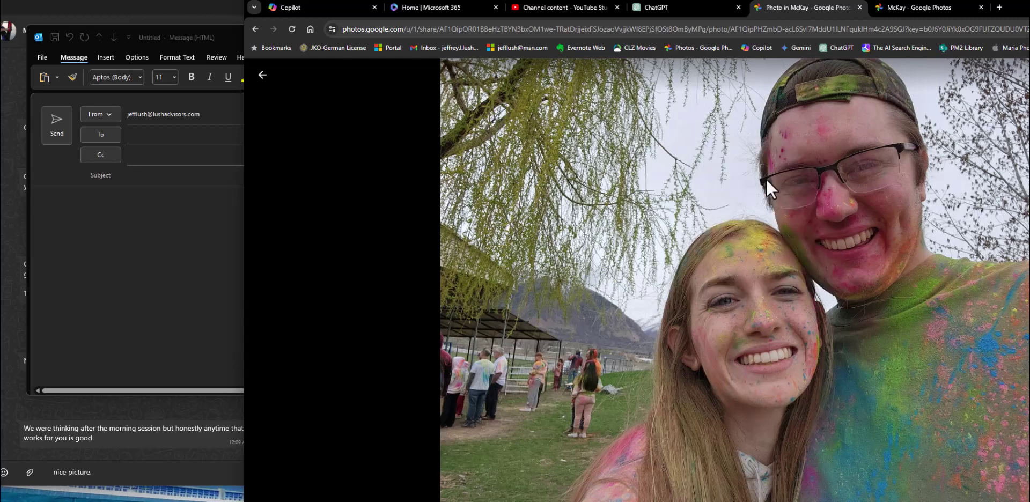
click(108, 472)
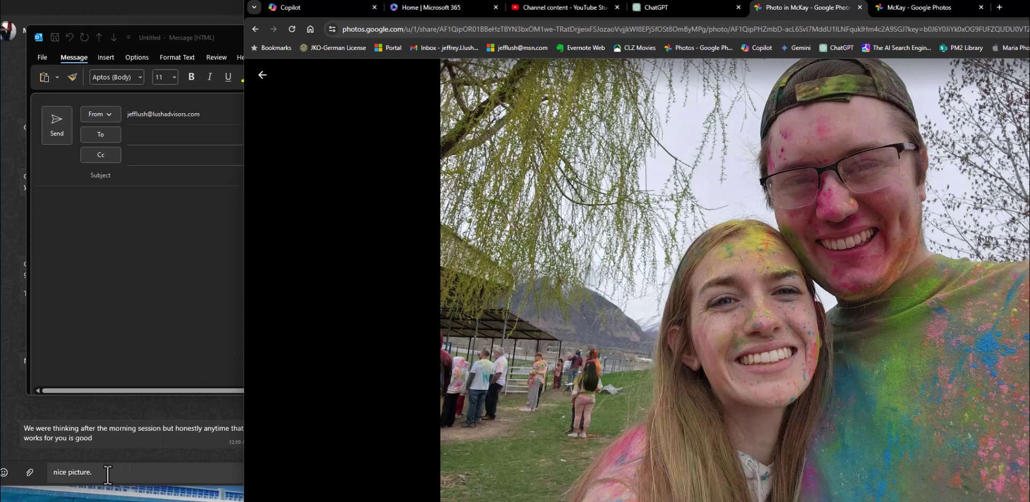
- Paste the copied colourful selfie into the WhatsApp chat and send it with the caption 'nice picture'
click(107, 472)
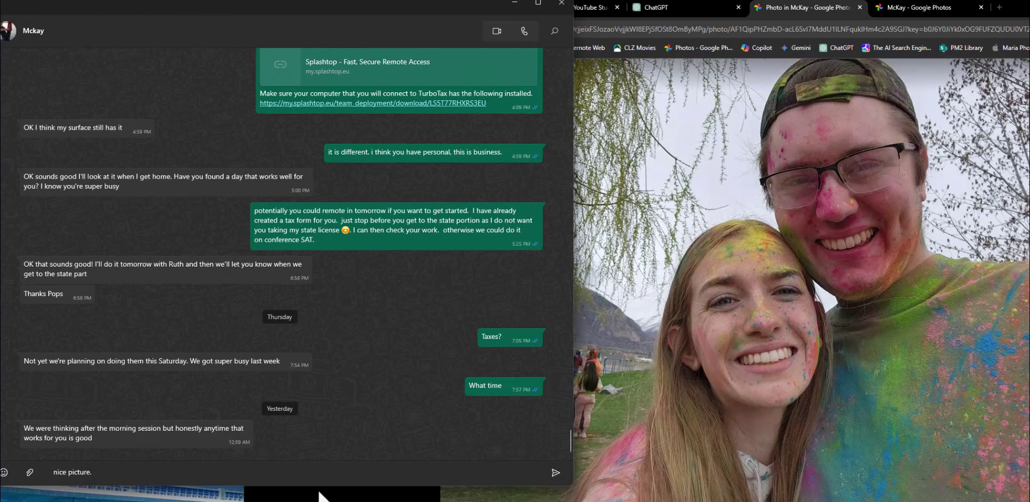
right_click(97, 472)
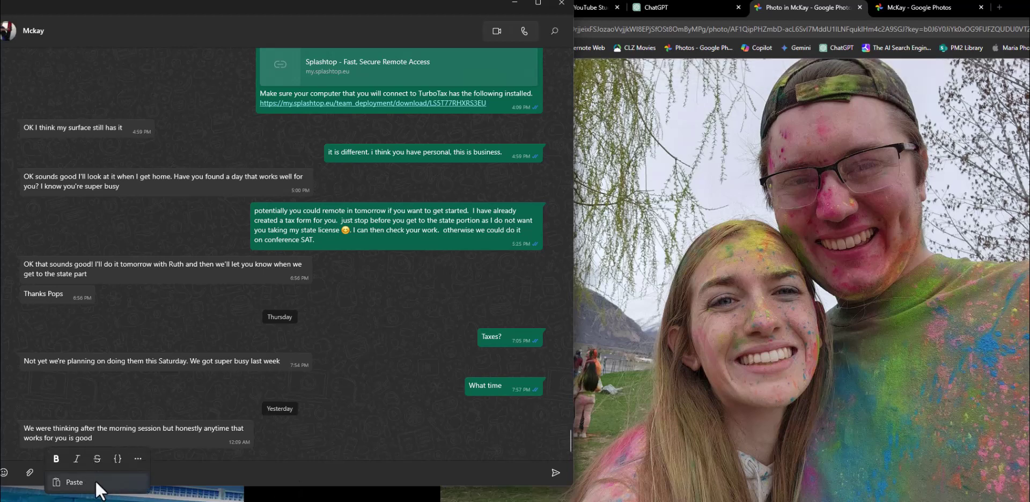
click(80, 482)
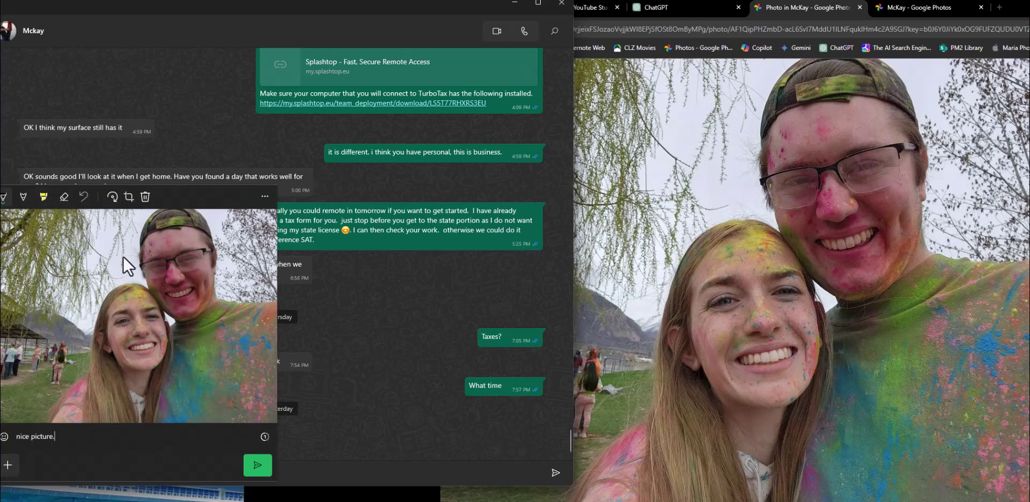
key(Escape)
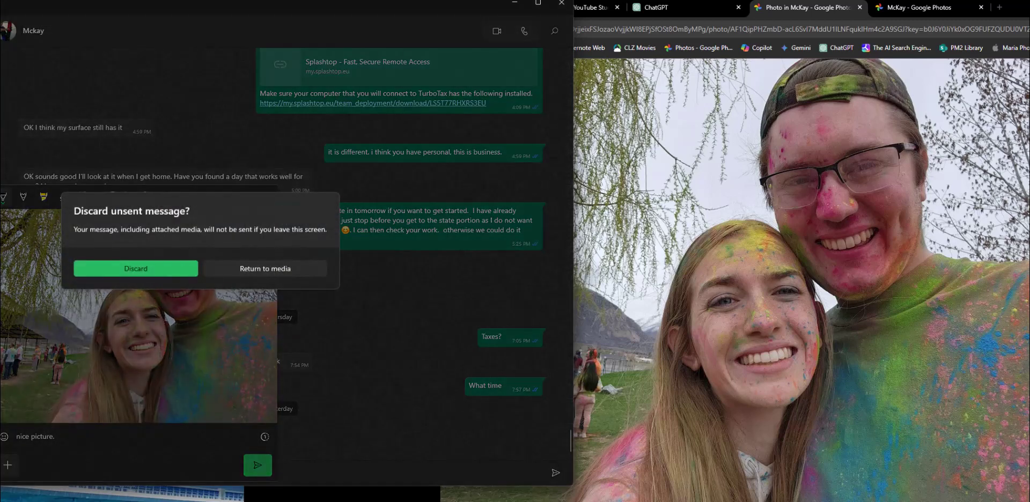
click(292, 265)
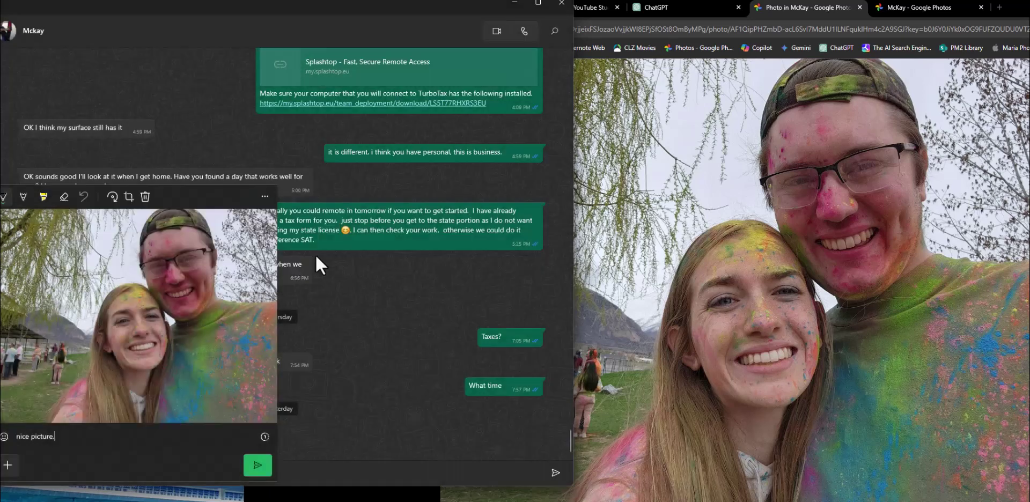
click(262, 468)
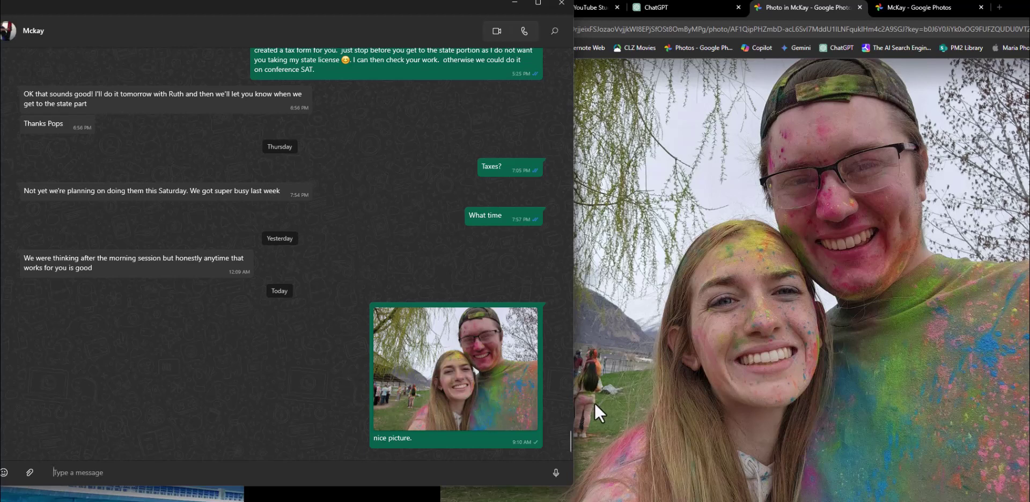
- Minimize WhatsApp and give the Outlook draft the subject 'Nice Picture'
click(512, 5)
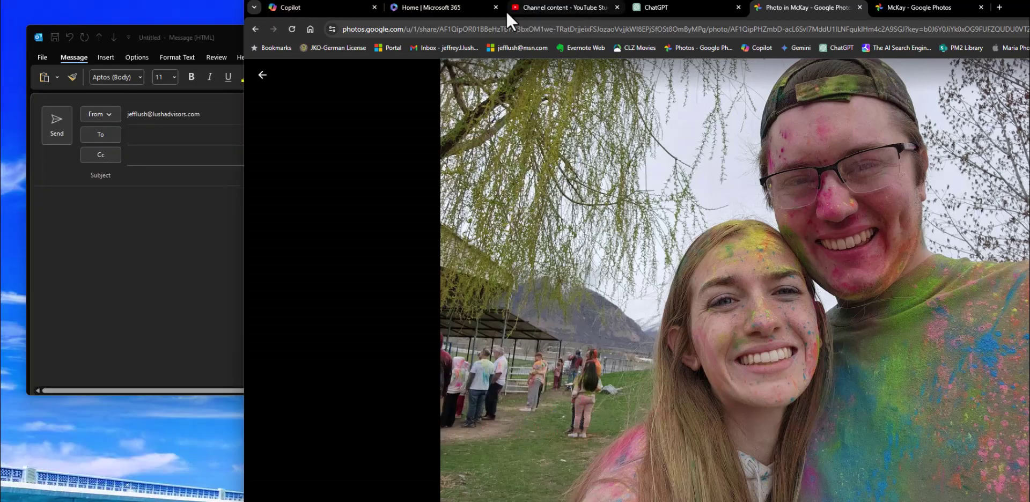
click(188, 247)
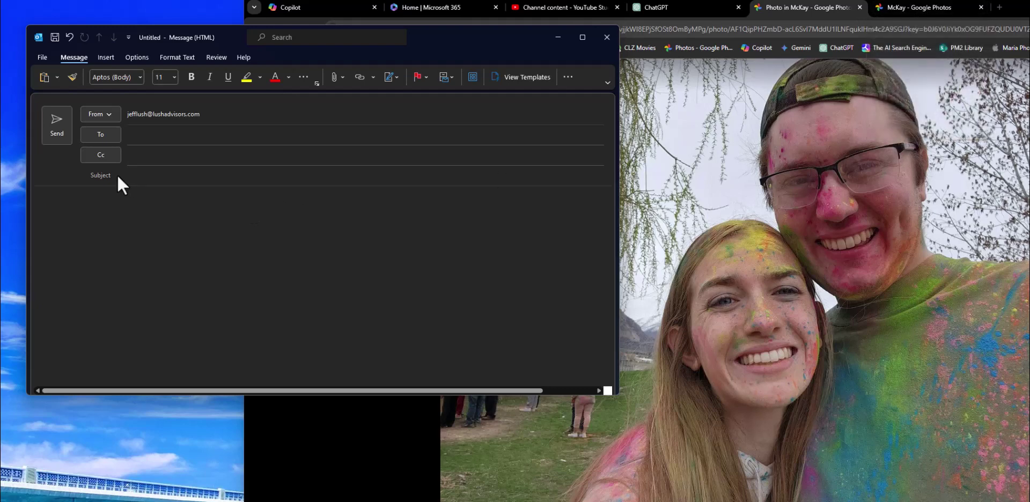
click(131, 177)
text(N)
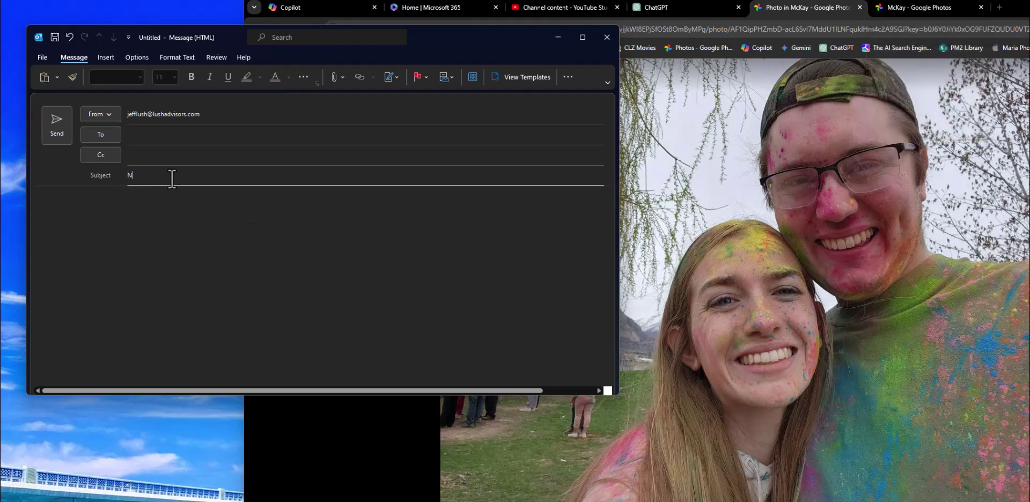
text(ice Picture)
drag(484, 36, 463, 37)
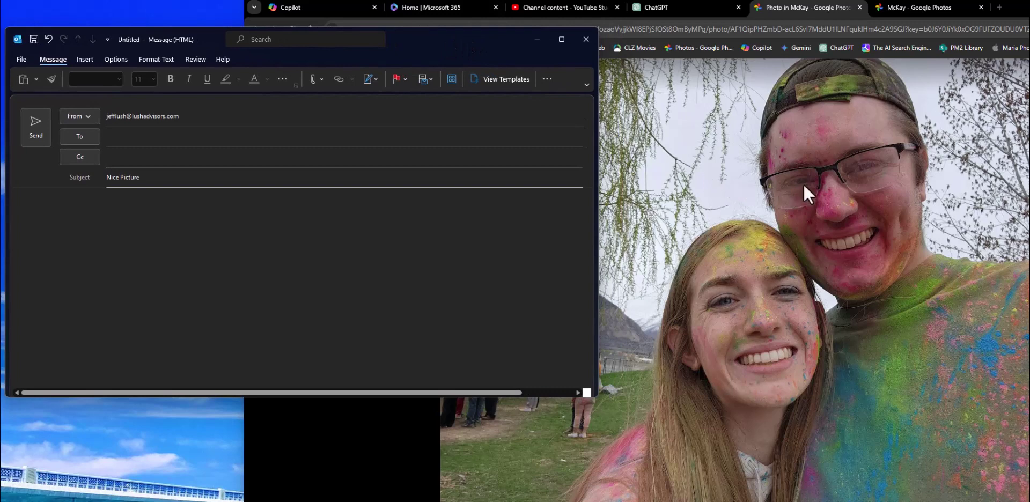
- Glance at the first photo in the shared album tab, then return to the full-size selfie
right_click(761, 159)
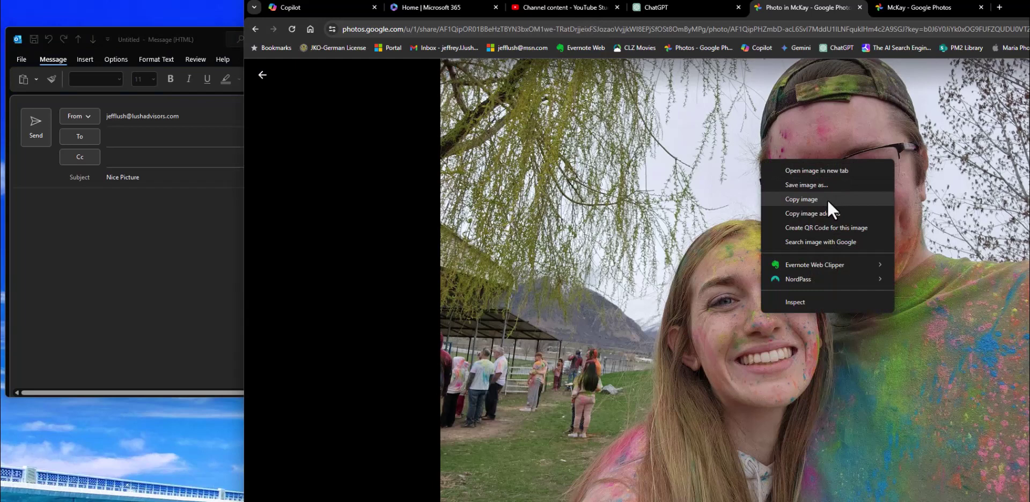
click(921, 8)
click(921, 8)
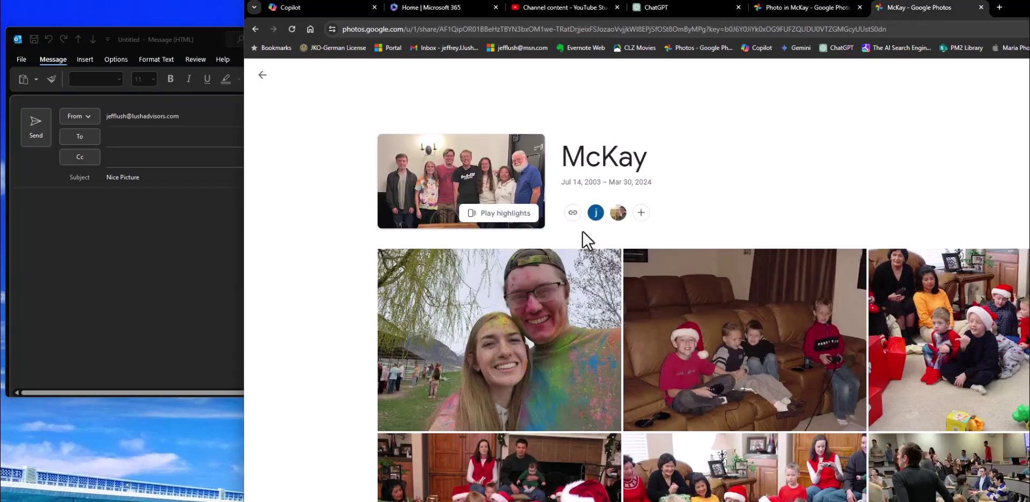
right_click(528, 321)
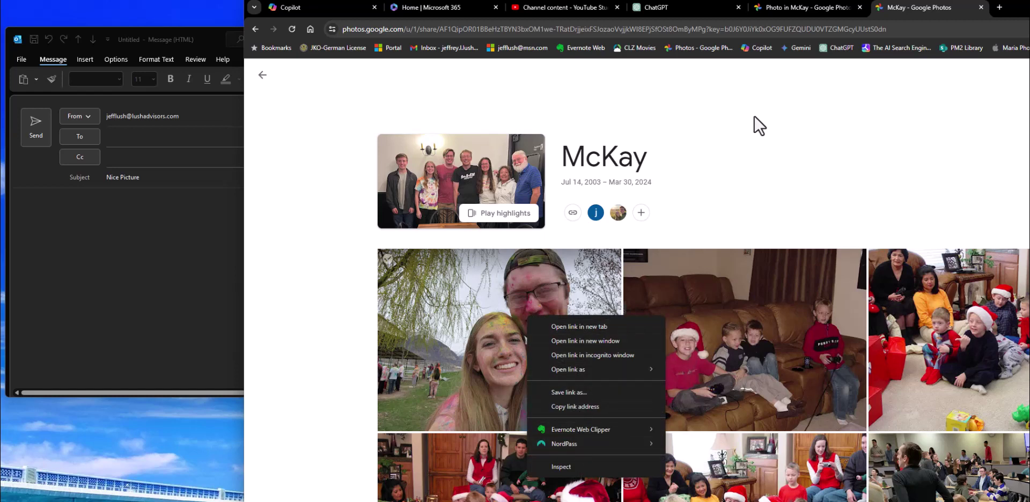
click(806, 9)
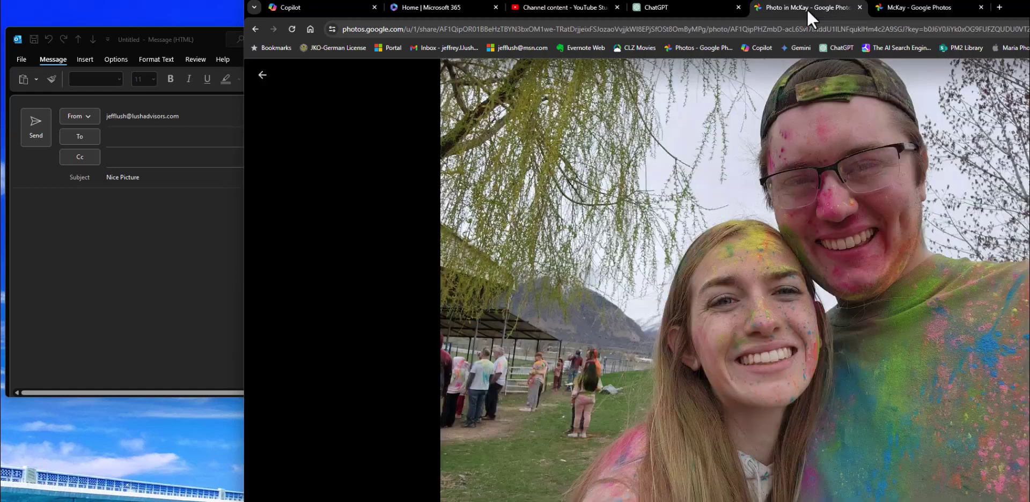
- Copy the full-size selfie image to the clipboard and bring the Outlook draft back in front
right_click(668, 201)
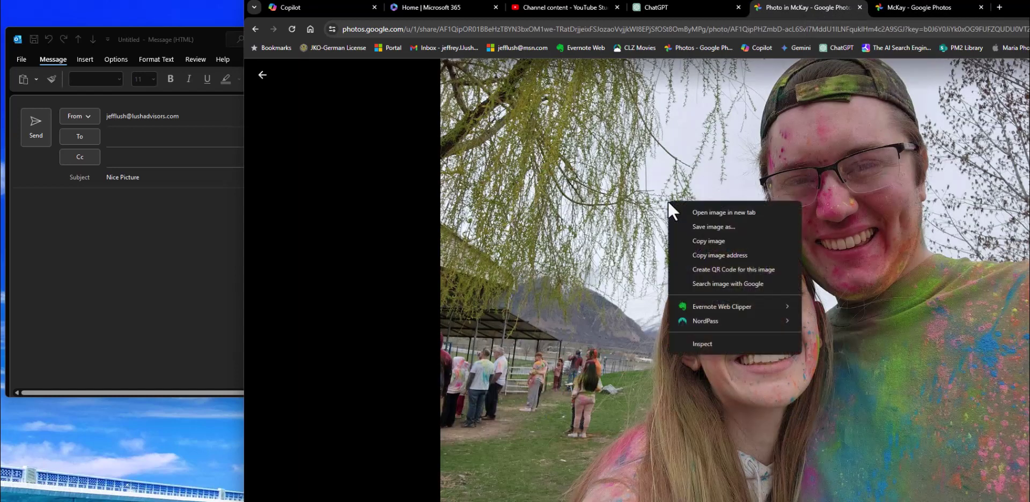
click(732, 240)
click(82, 208)
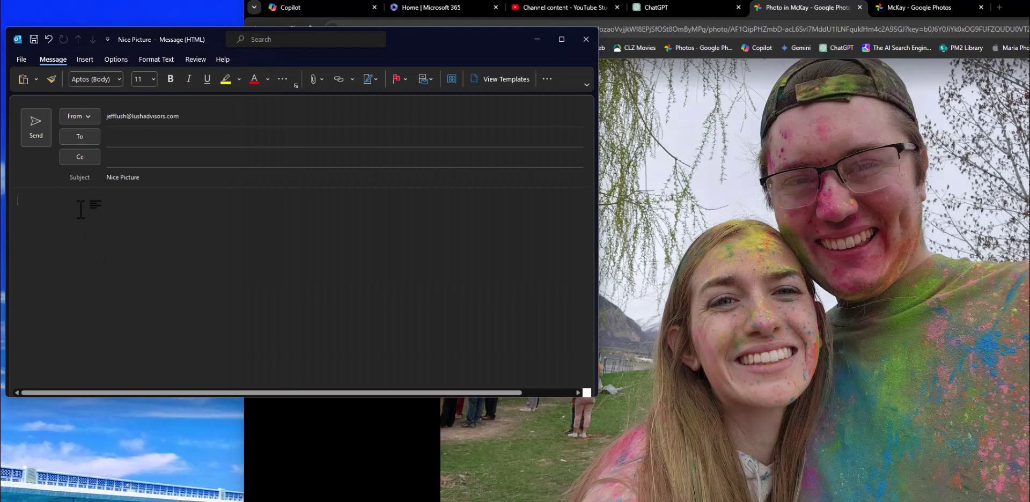
right_click(792, 153)
click(851, 198)
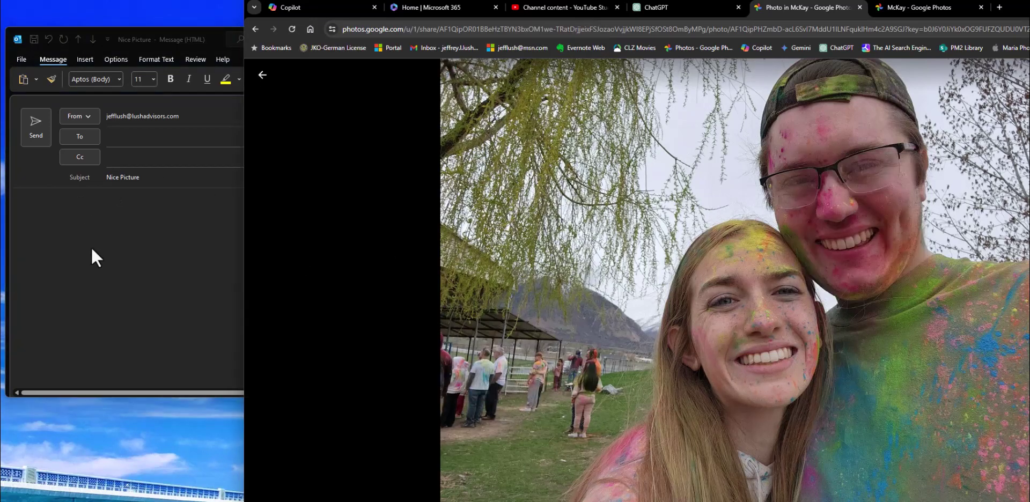
click(36, 208)
right_click(73, 201)
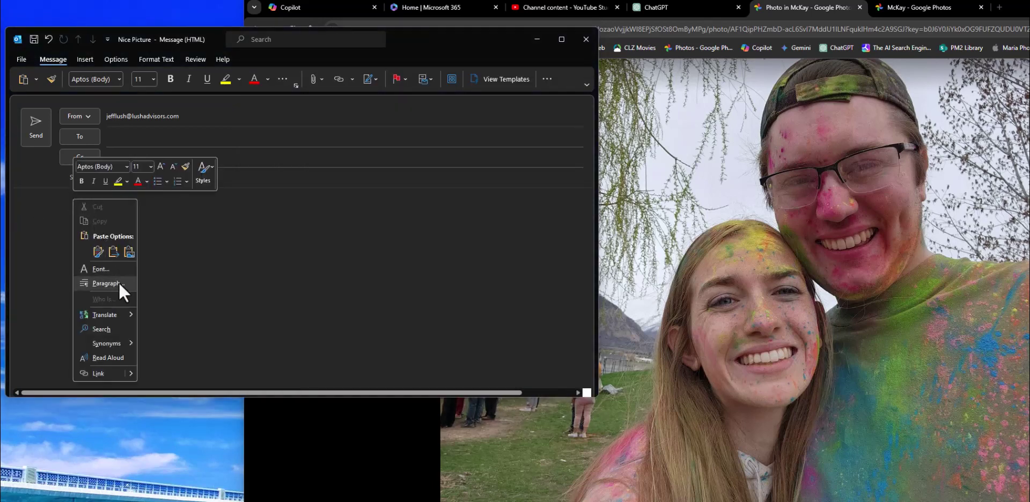
click(93, 252)
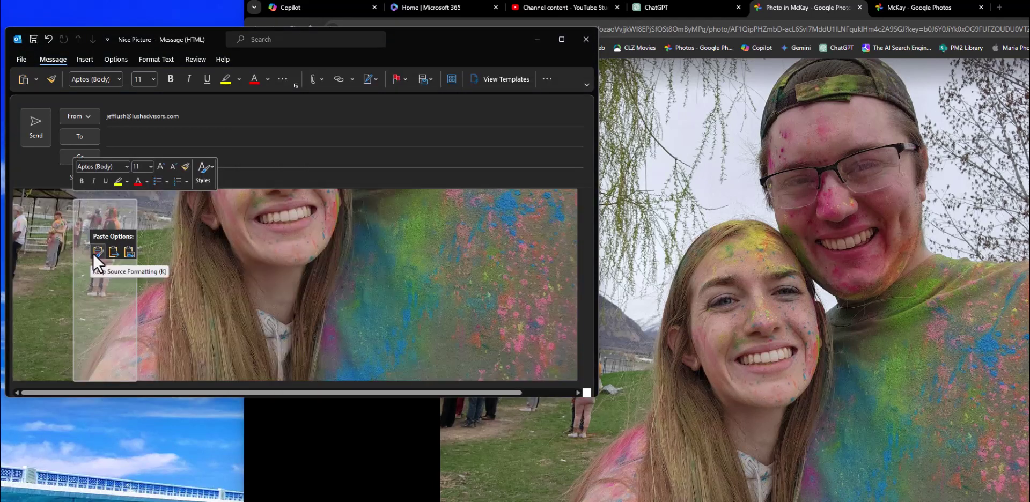
click(365, 241)
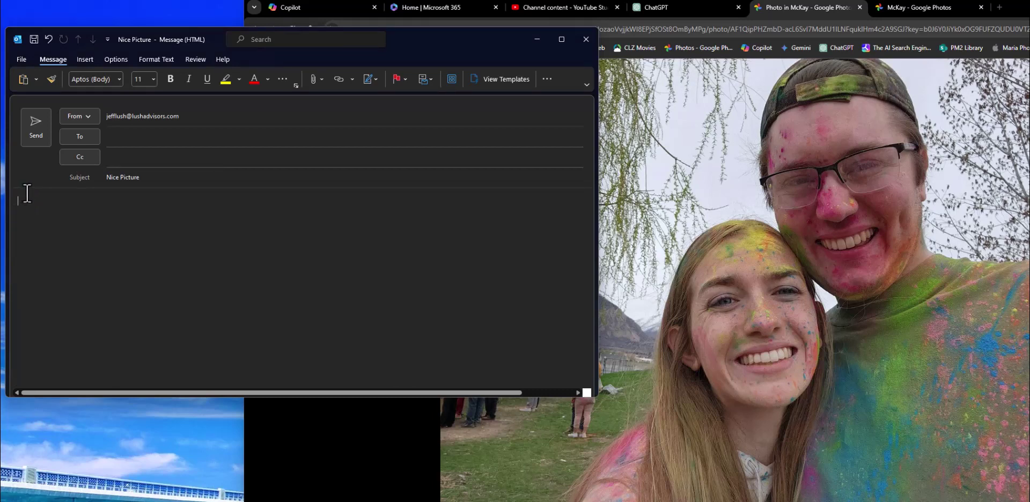
- Type a test word in the message body, then delete it
text(sdajhjsdahjk)
key(Return)
double_click(52, 202)
key(BackSpace)
- Write the Ctrl+V paste instructions ending 'press V, then release all keys' and paste the photo below
text(Hold down the CTR)
text(, while holding the c)
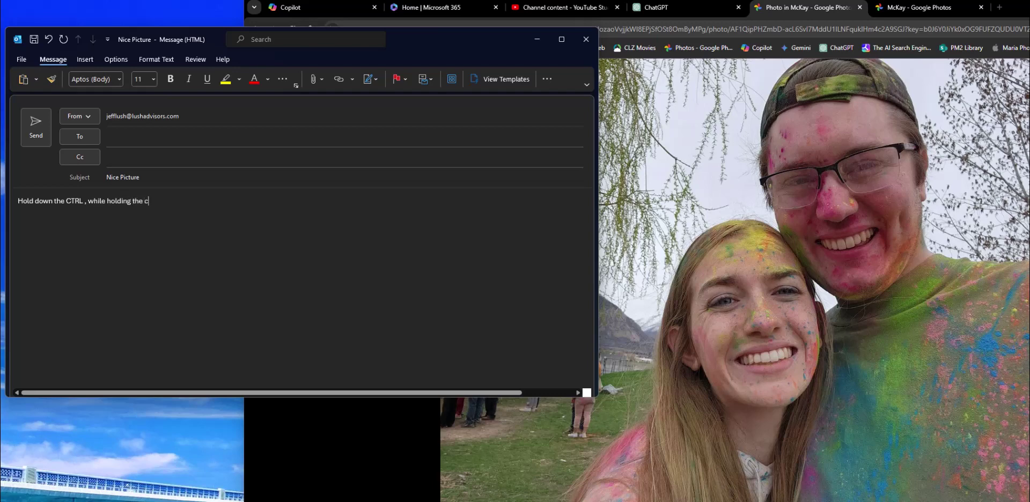
text(TRL down, press V, then relae)
key(BackSpace)
key(BackSpace)
text(ease all keys.)
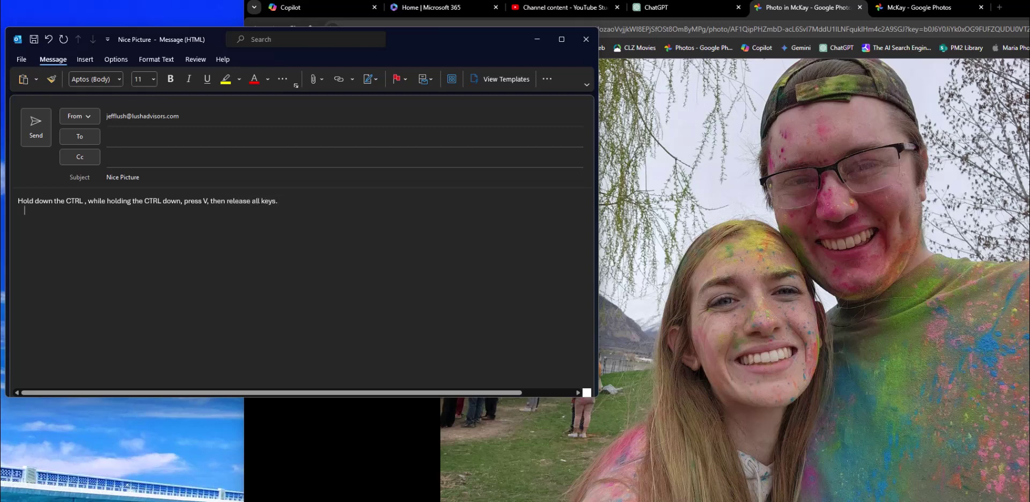
key(Return)
key(ctrl+v)
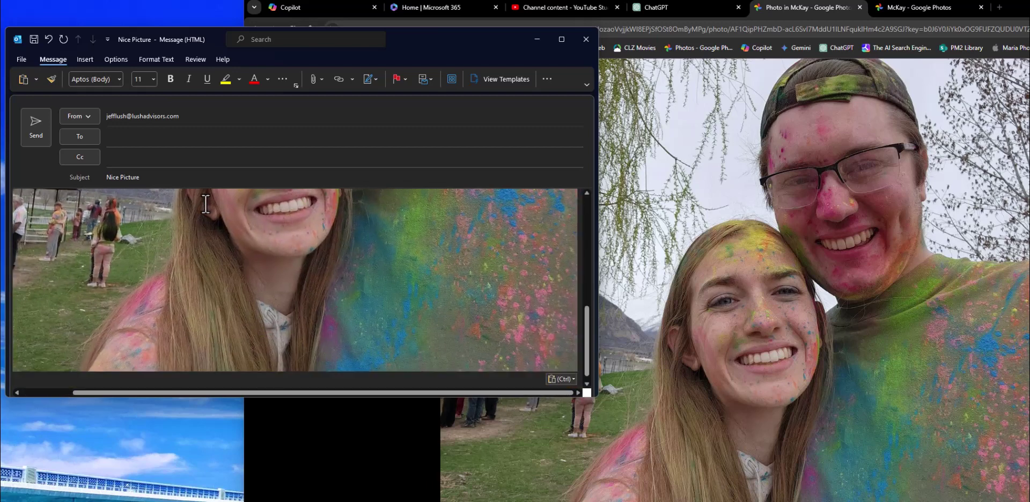
- Enlarge the message window and shrink the pasted photo by dragging its corner handle
click(368, 265)
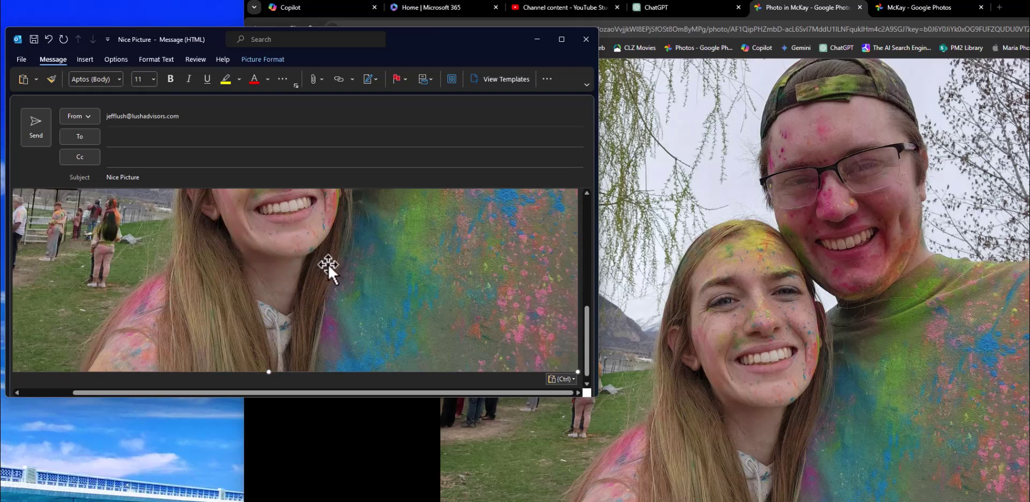
drag(593, 397, 954, 495)
scroll(815, 425, up, 2)
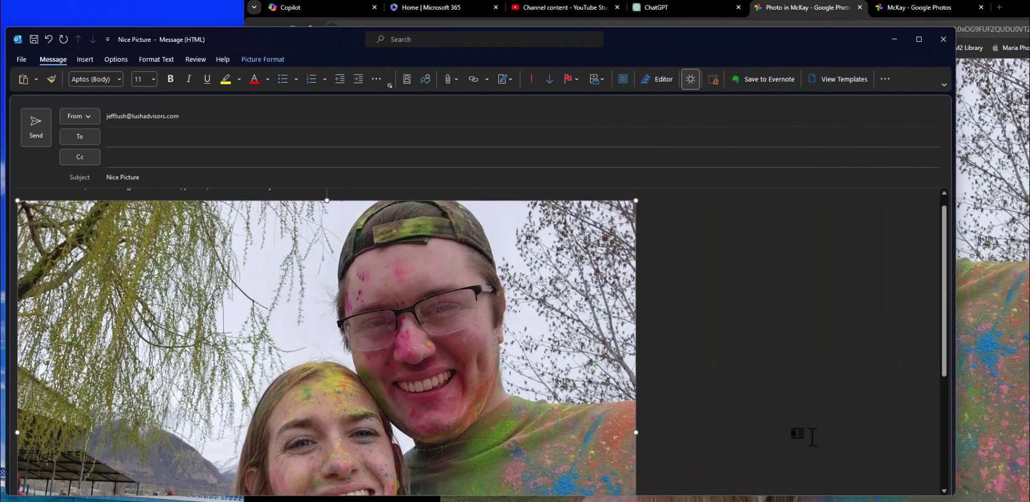
scroll(807, 434, down, 3)
scroll(807, 437, down, 3)
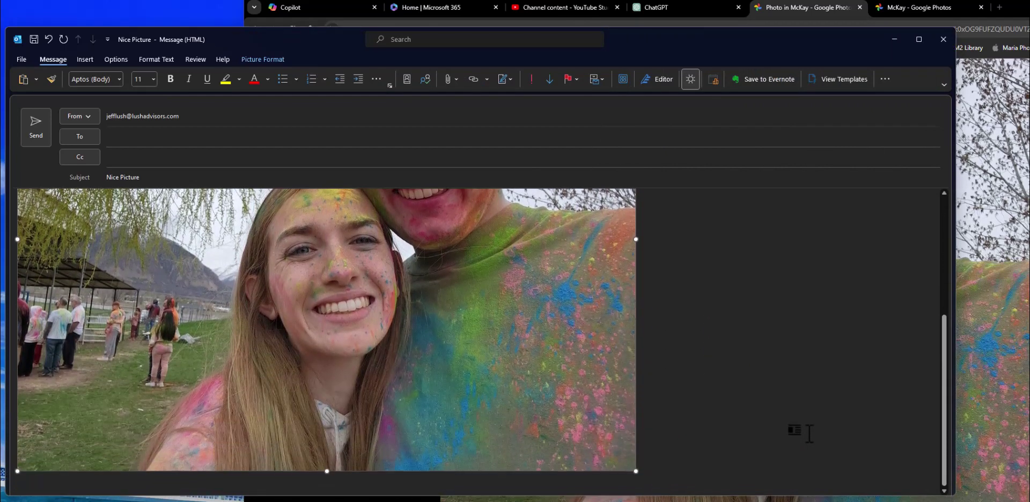
click(809, 351)
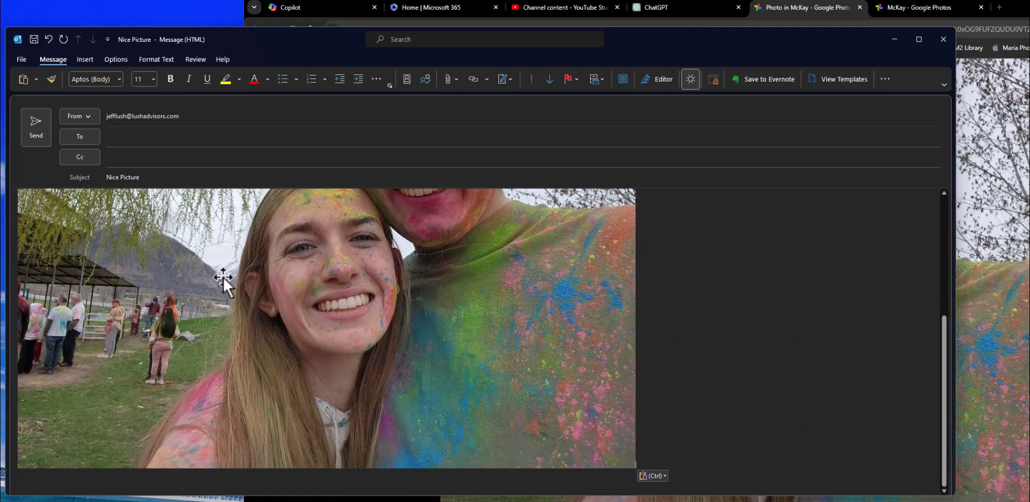
scroll(208, 280, up, 2)
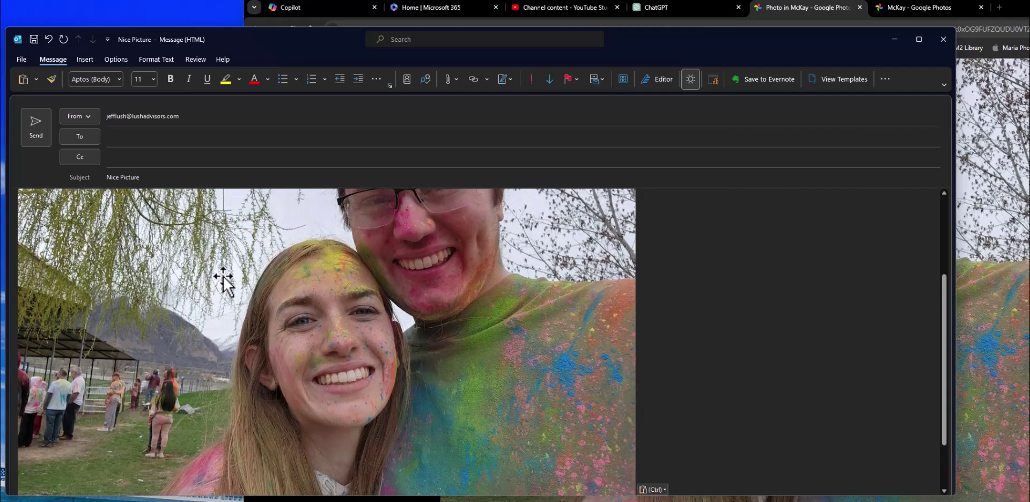
click(288, 290)
scroll(765, 306, down, 2)
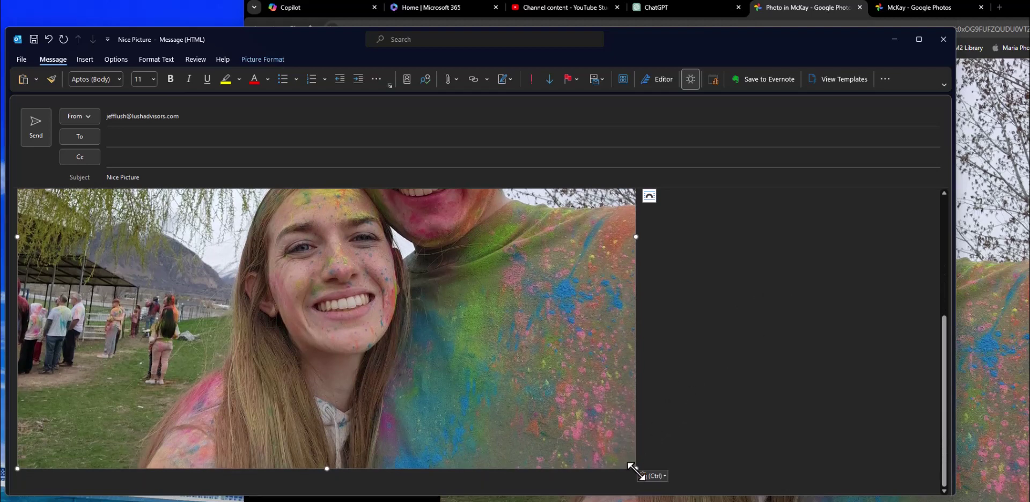
drag(636, 469, 35, 230)
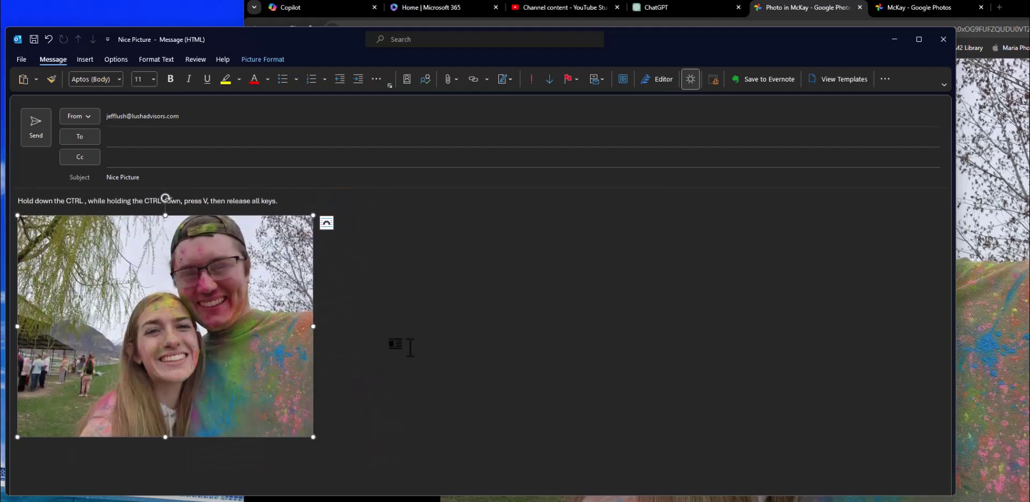
drag(313, 437, 248, 375)
click(333, 372)
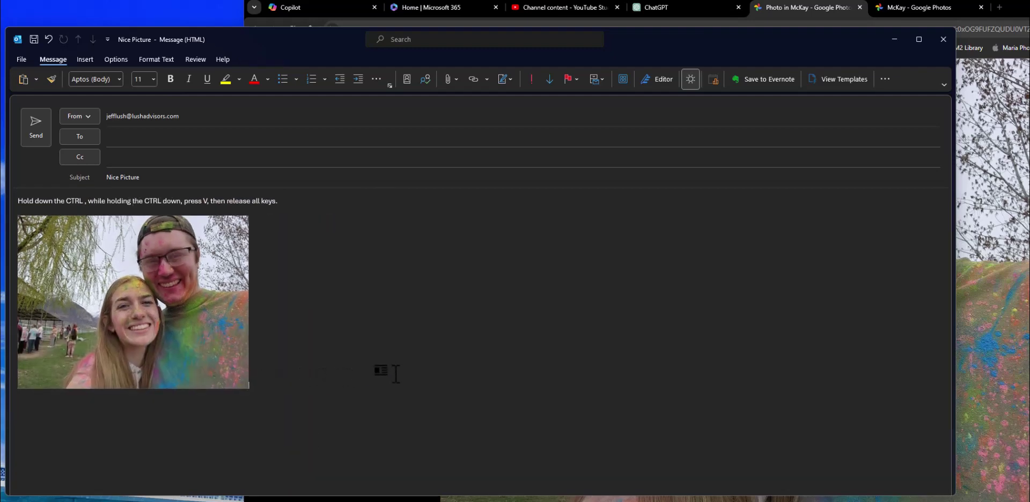
- Remove the pasted photo and the instruction line so the body is empty
click(138, 137)
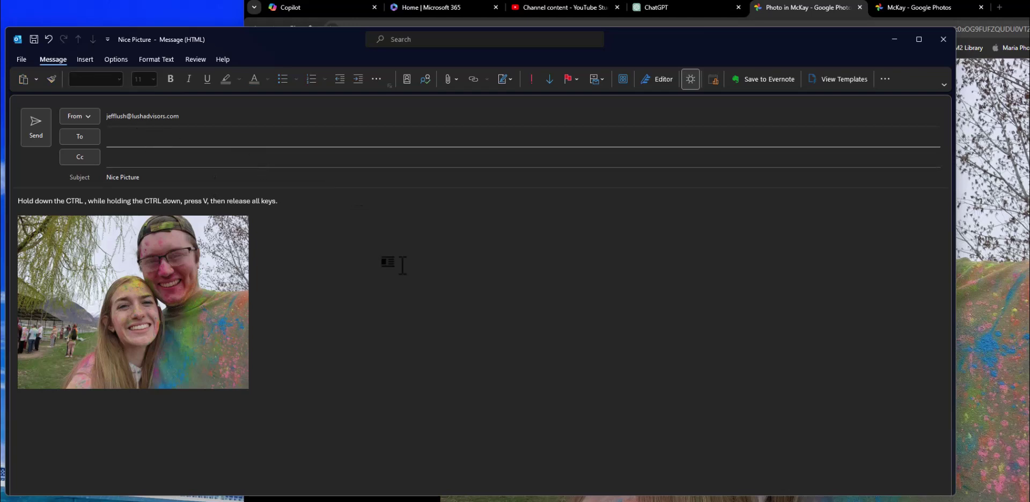
click(426, 335)
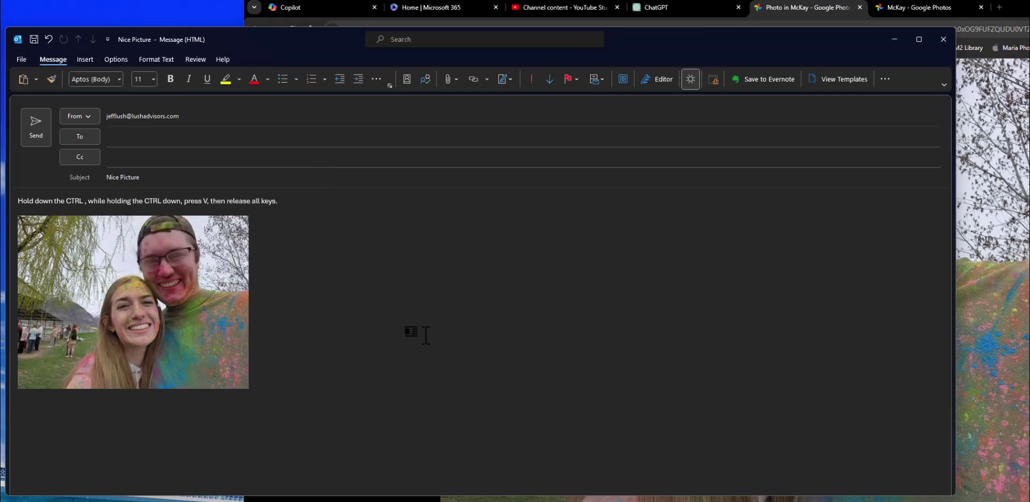
click(247, 321)
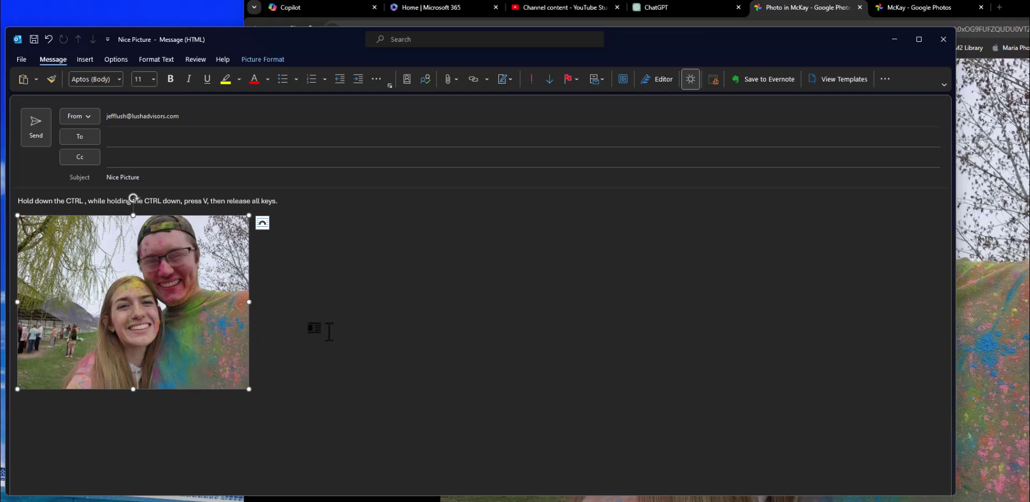
key(ctrl+z)
drag(284, 201, 3, 205)
key(Delete)
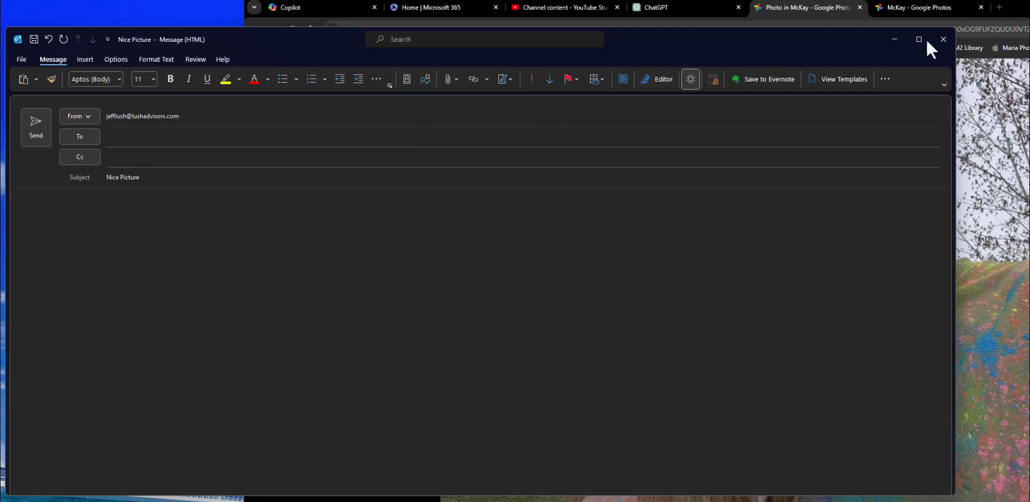
- Bring Chrome forward, glance at the first album photo's options, and return to the full-size photo
click(819, 8)
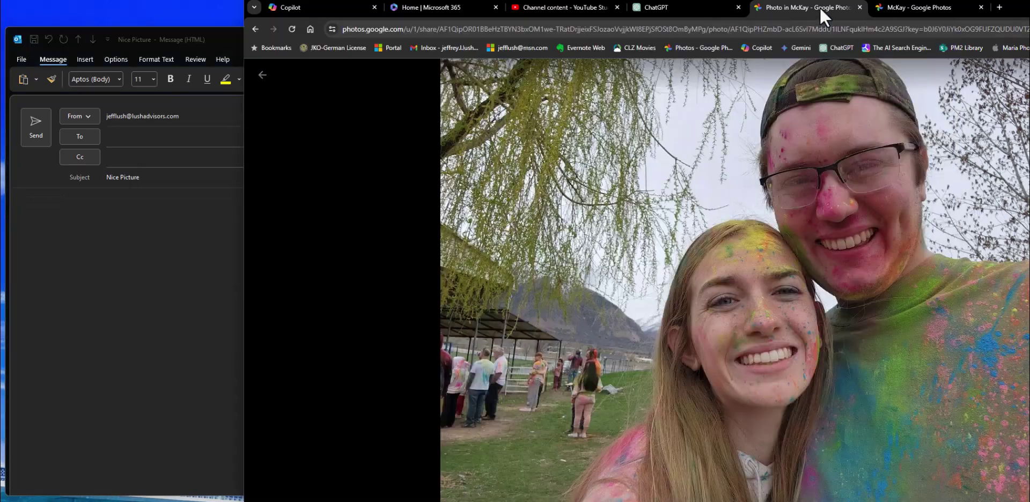
click(934, 7)
right_click(497, 317)
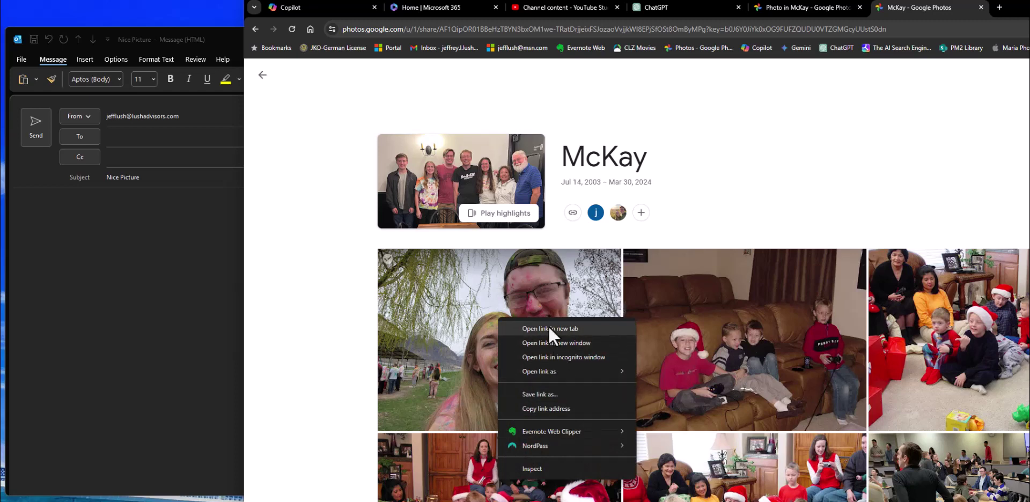
click(818, 147)
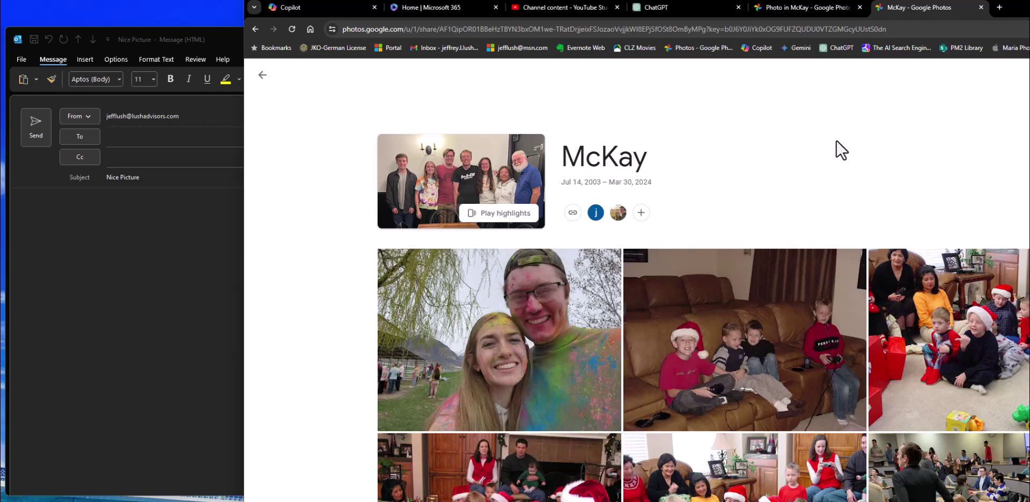
click(818, 10)
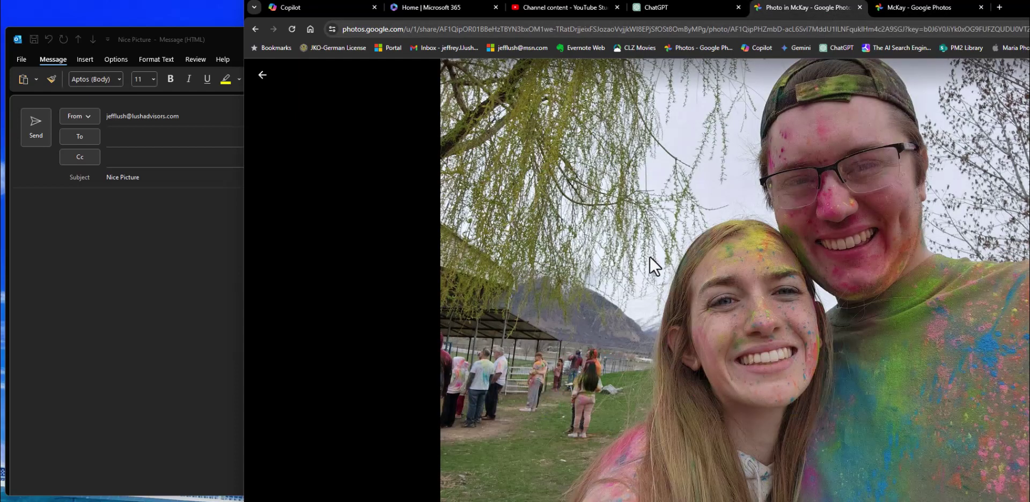
- Choose Save image as from the full-size photo's context menu
right_click(607, 227)
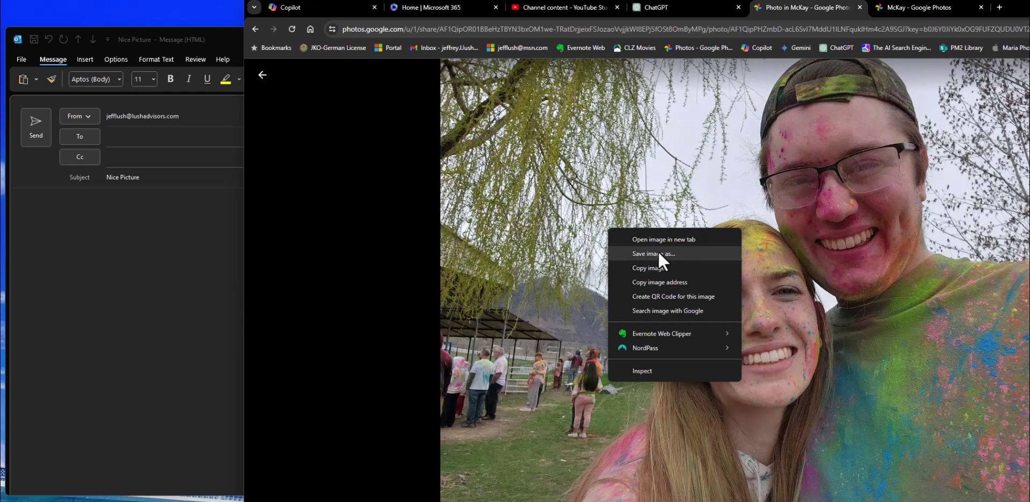
click(593, 204)
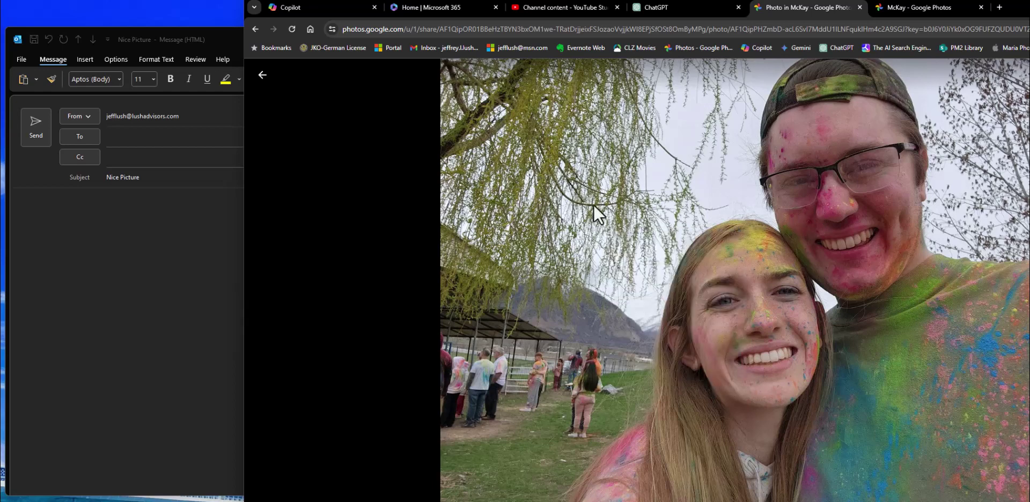
right_click(630, 213)
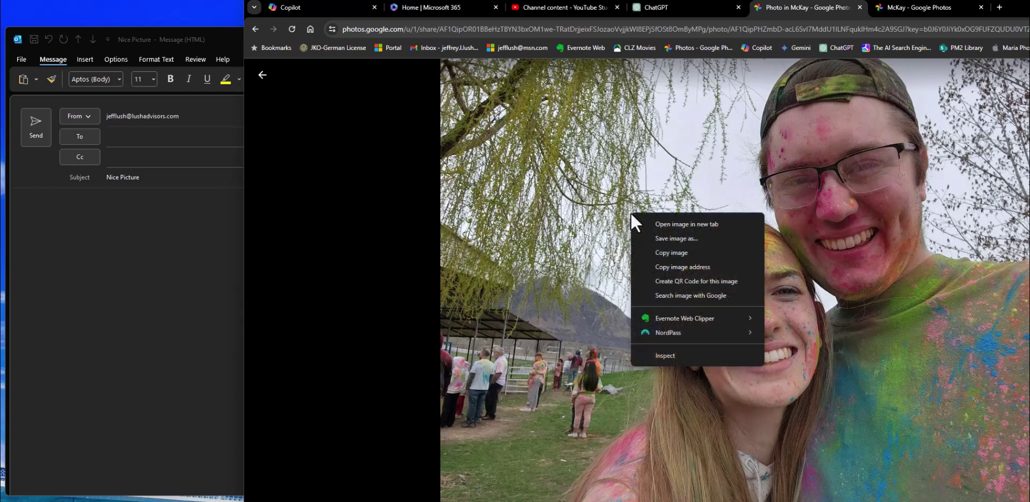
click(683, 238)
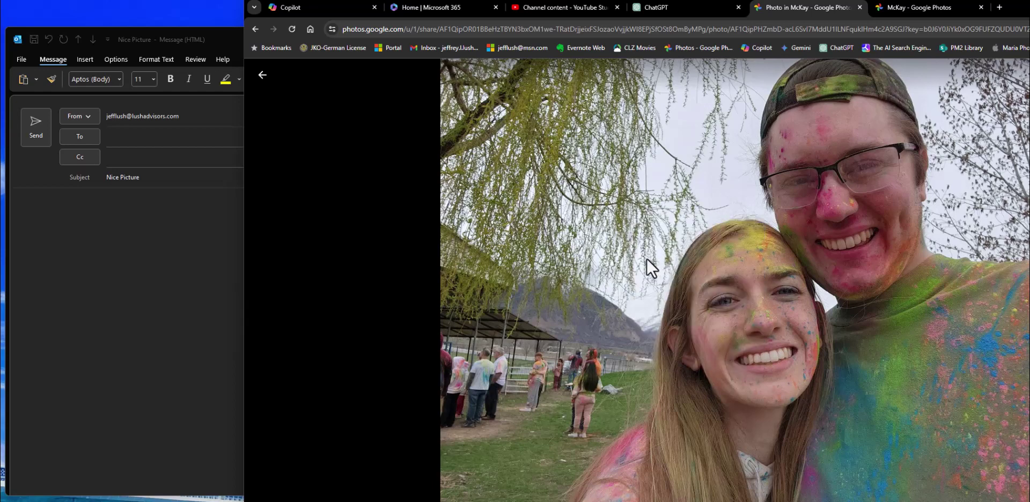
- Target Downloads as a JPEG image and name the file after the two people pictured
key(shift+d)
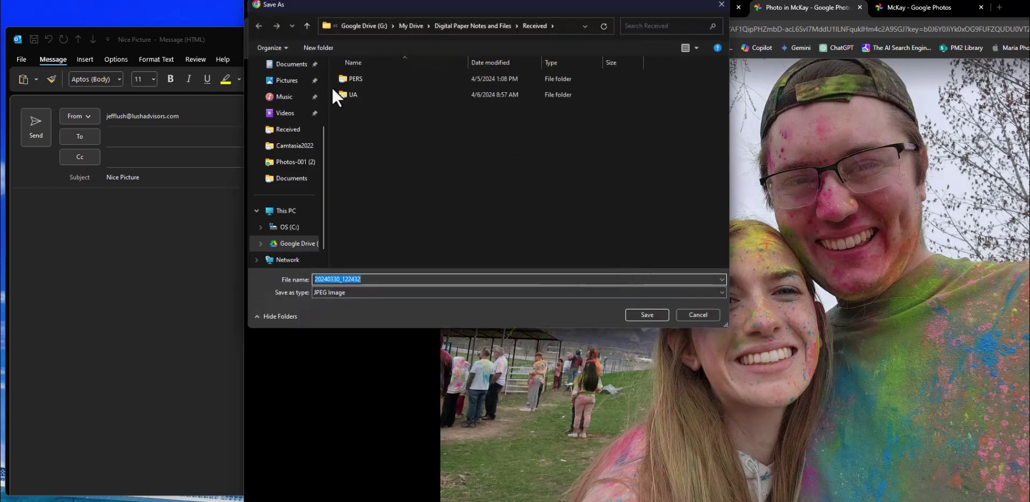
scroll(306, 107, down, 1)
scroll(305, 103, up, 5)
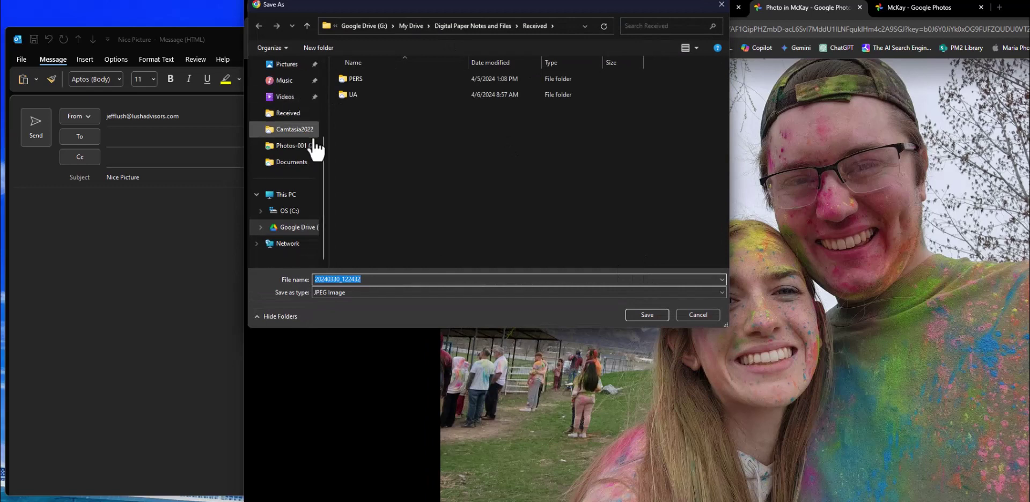
click(300, 152)
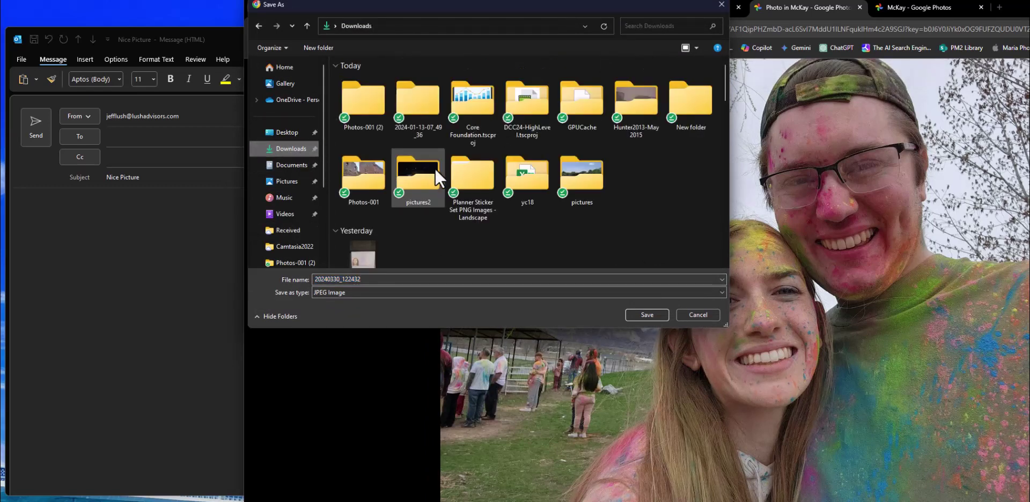
click(379, 279)
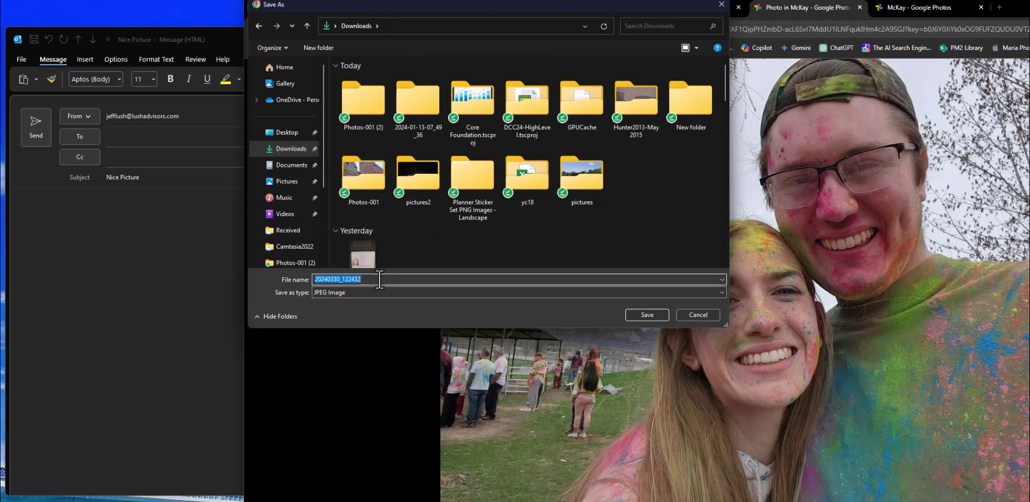
text(mckay and ruth)
drag(359, 279, 333, 279)
key(BackSpace)
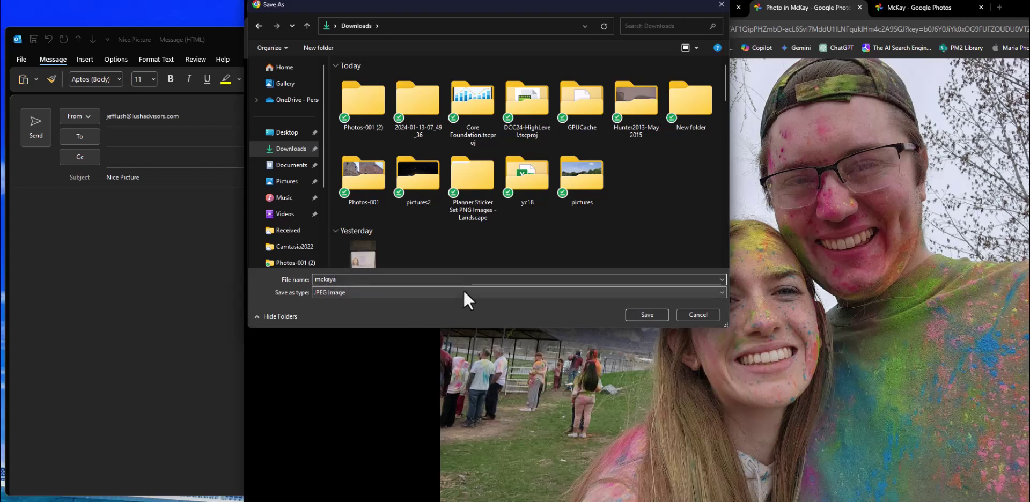
text(andruth)
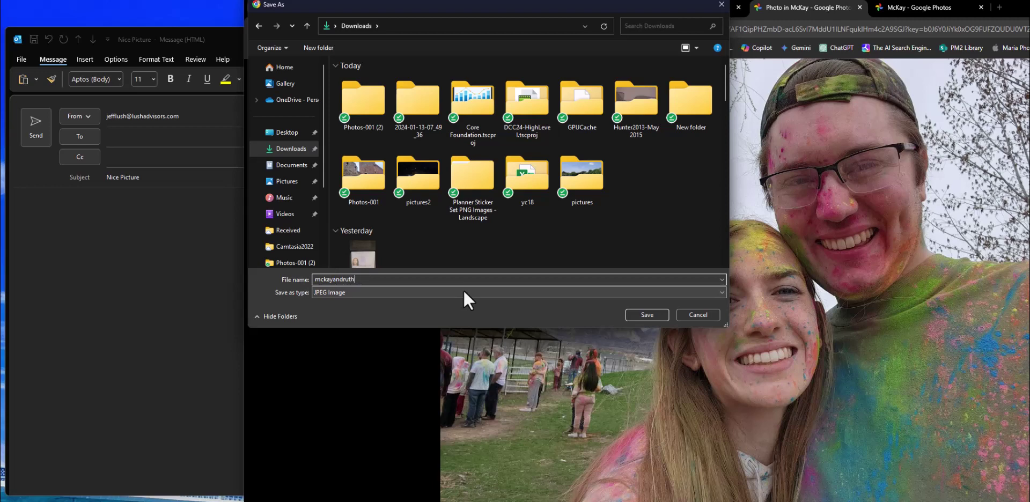
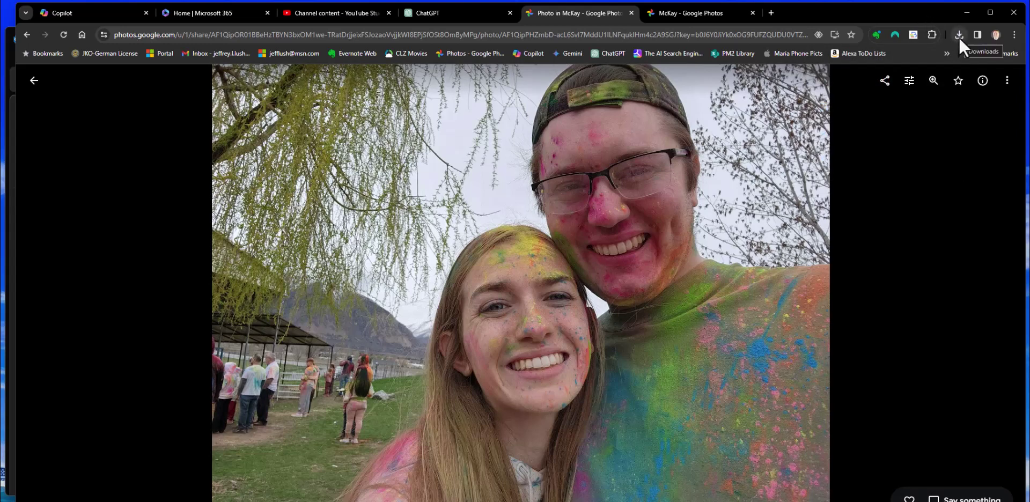
- Check the photo's Save image as dialog and the recent downloads, then move Chrome aside to reveal the draft
right_click(490, 146)
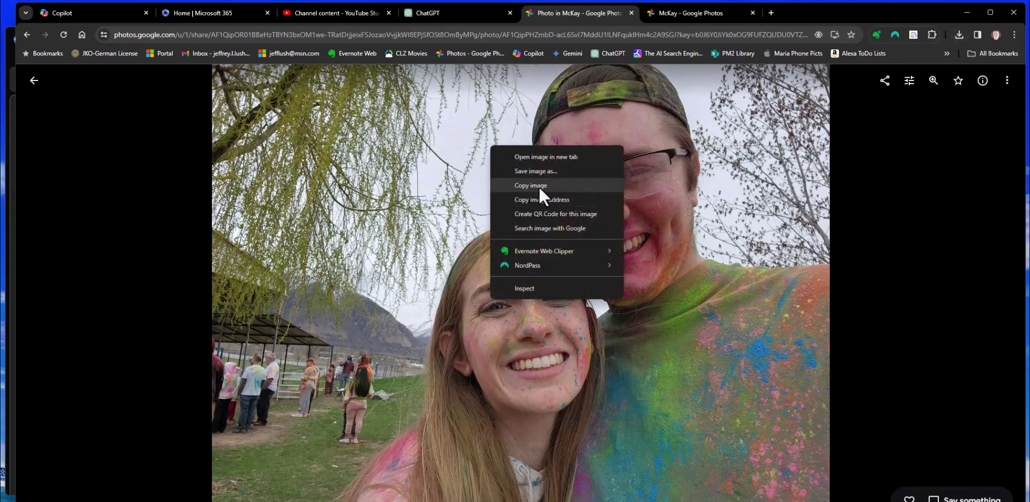
click(542, 171)
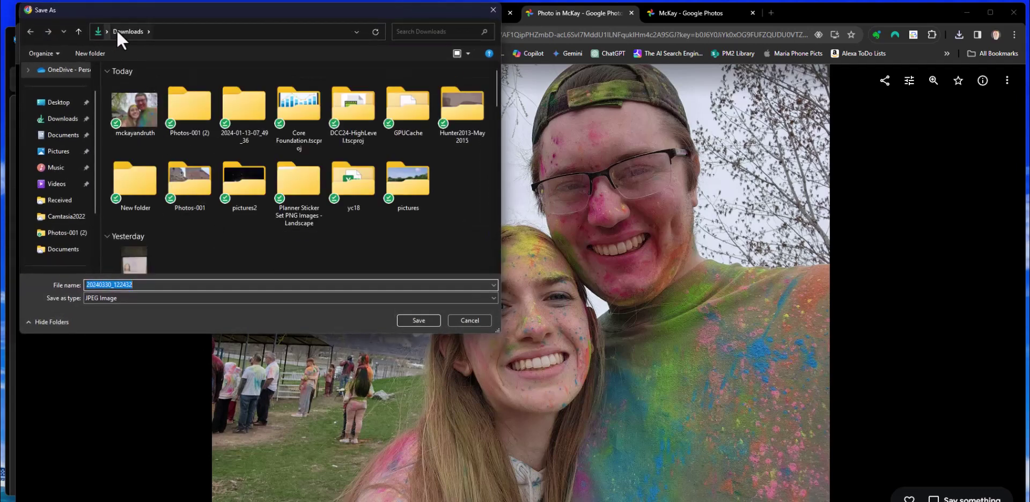
scroll(97, 131, up, 1)
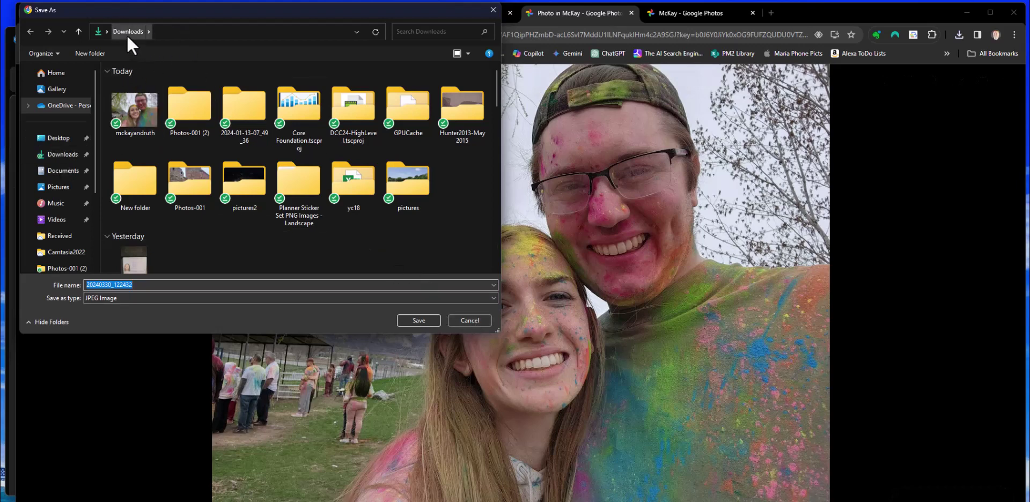
click(470, 320)
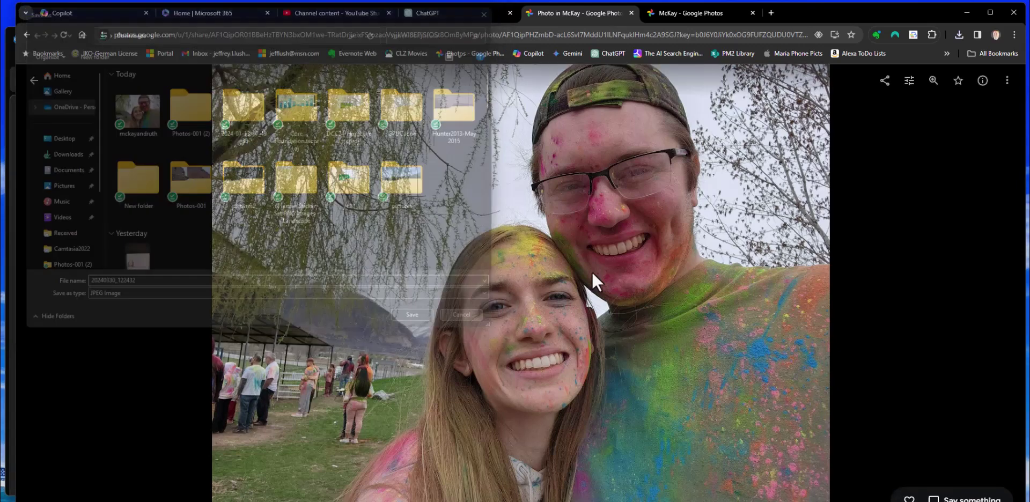
click(958, 36)
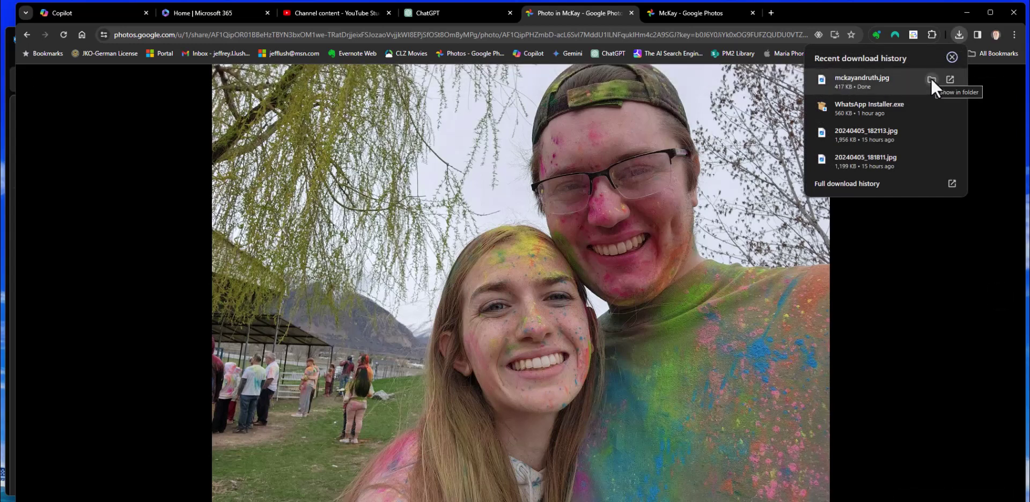
drag(835, 13, 1029, 11)
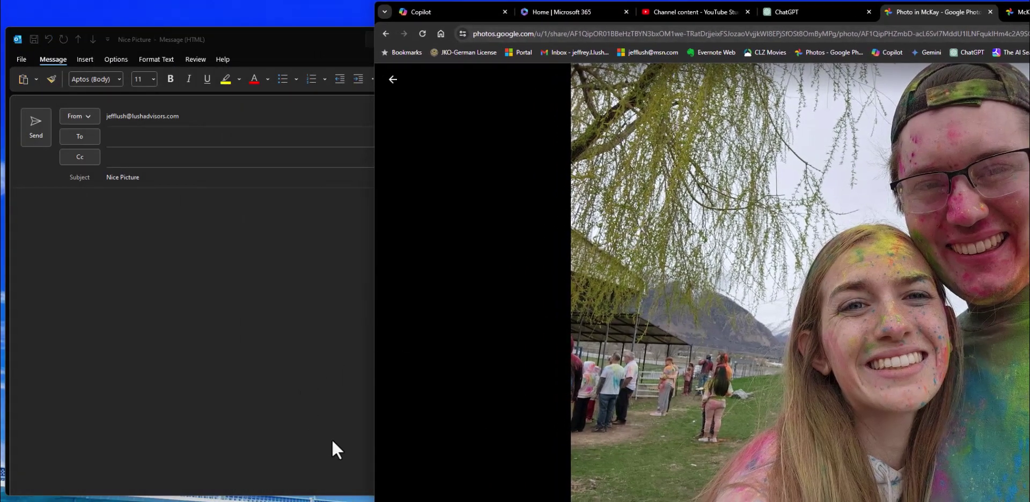
- Attach mckayandruth.jpg (417 KB) from Recent Items to the Nice Picture email and preview it
click(78, 209)
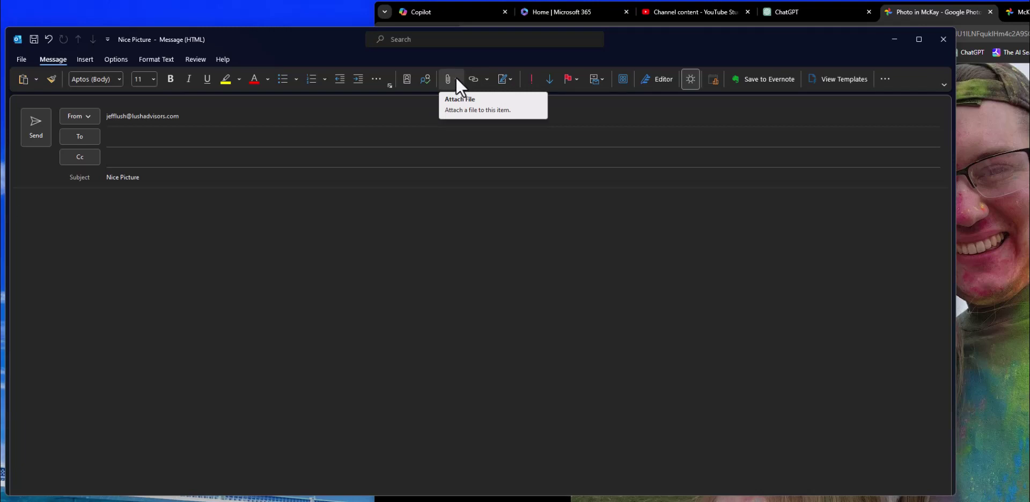
click(455, 76)
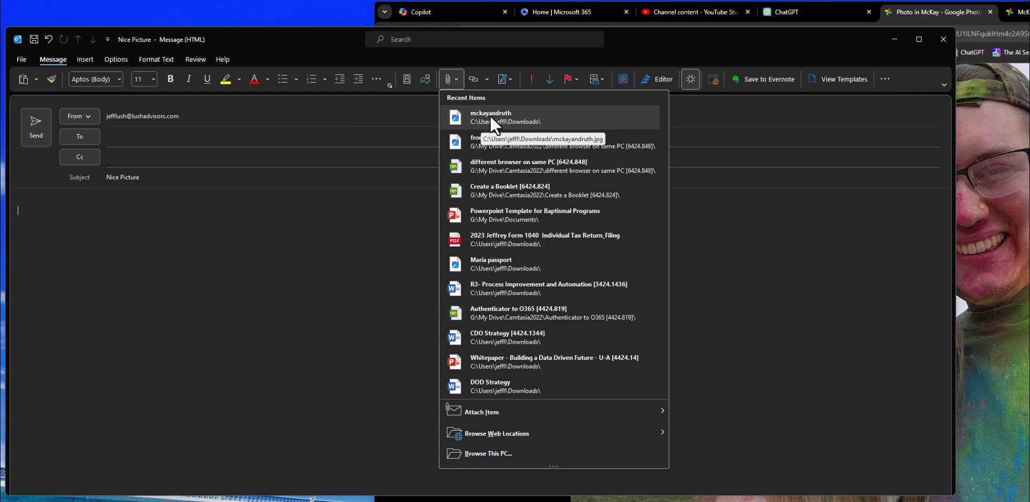
click(491, 114)
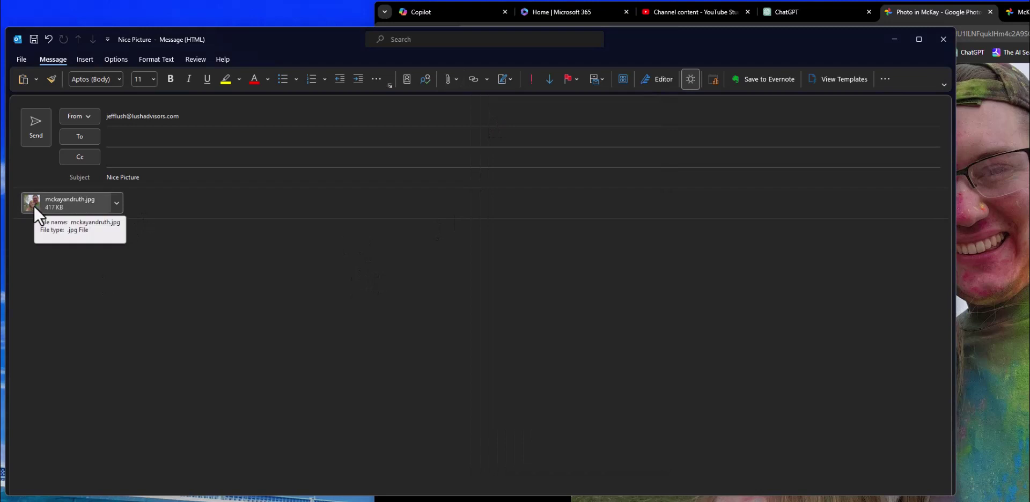
double_click(72, 201)
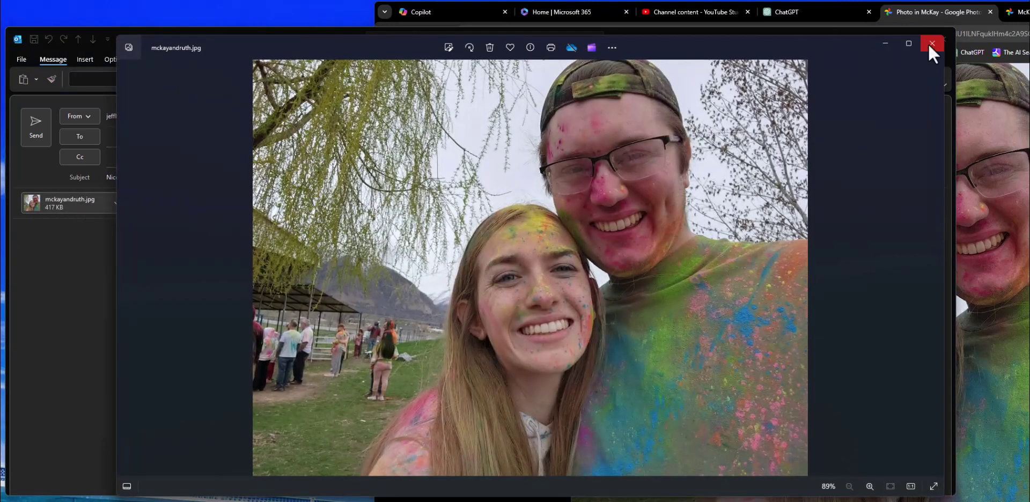
click(929, 45)
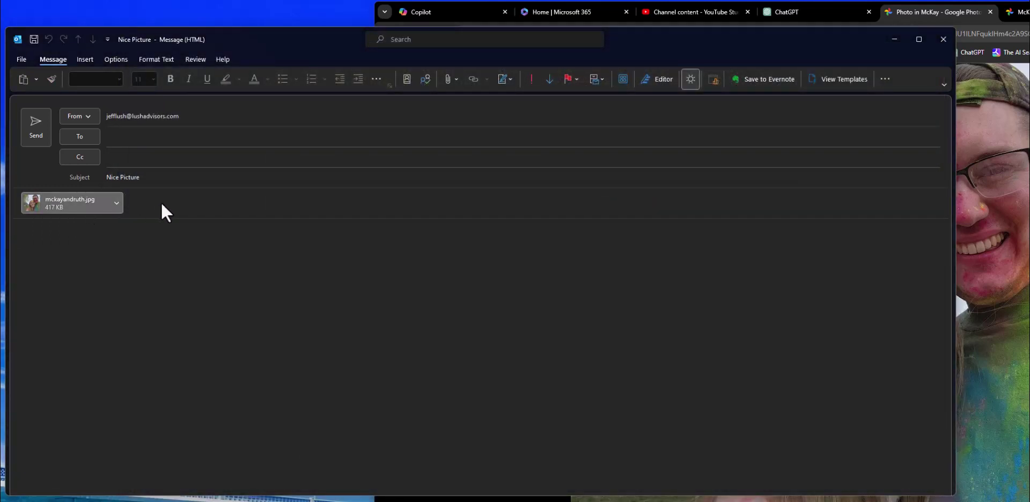
- Maximise Chrome on the McKay album and download the full-size colour-powder selfie, 20240330_122432.jpg (3.9 MB)
click(936, 12)
click(1016, 11)
key(super+Up)
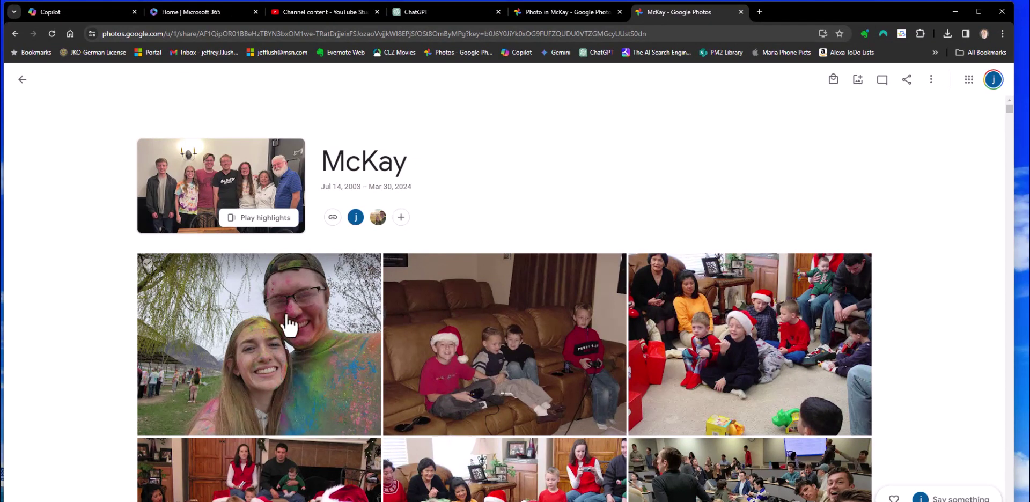
click(147, 264)
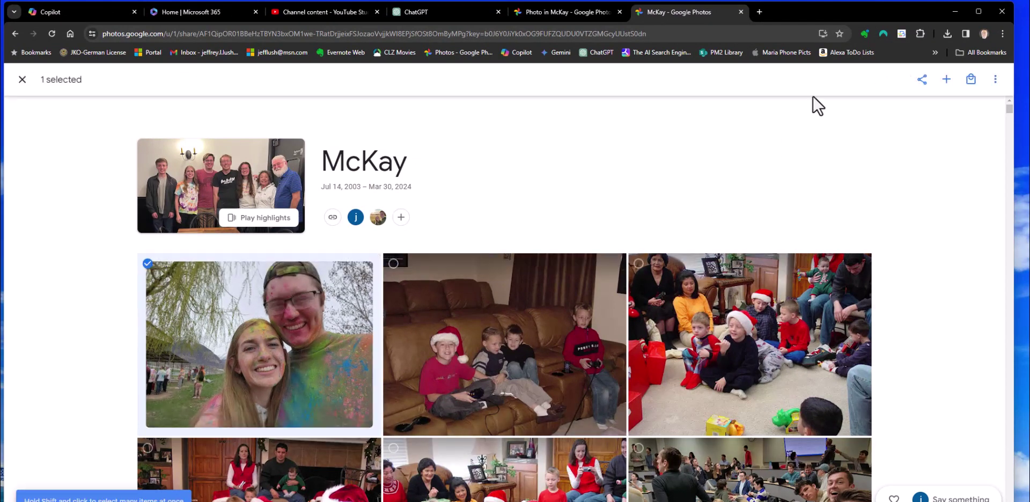
click(995, 80)
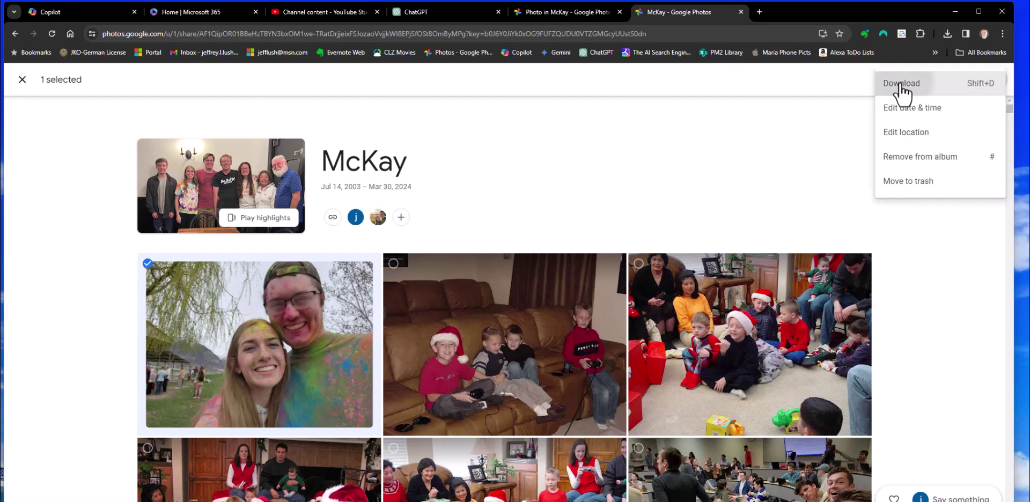
click(901, 86)
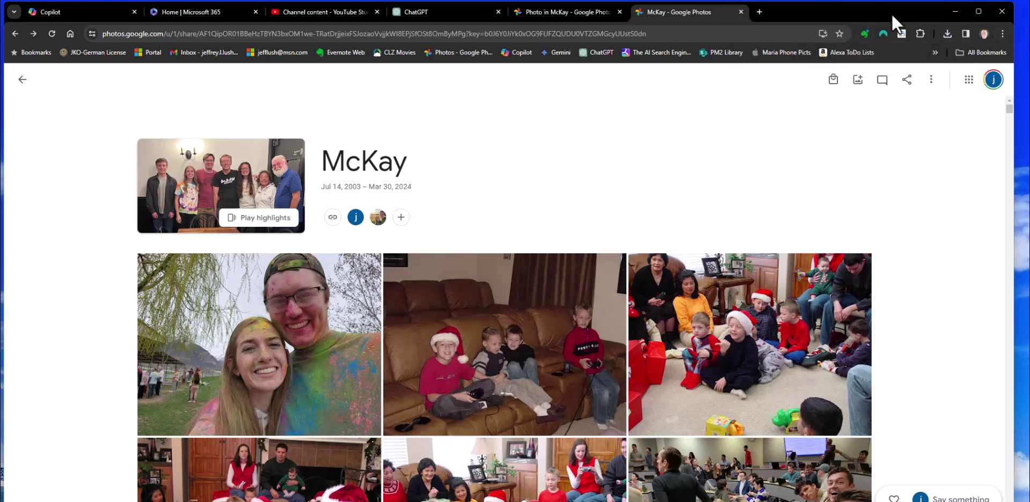
drag(894, 12, 866, 11)
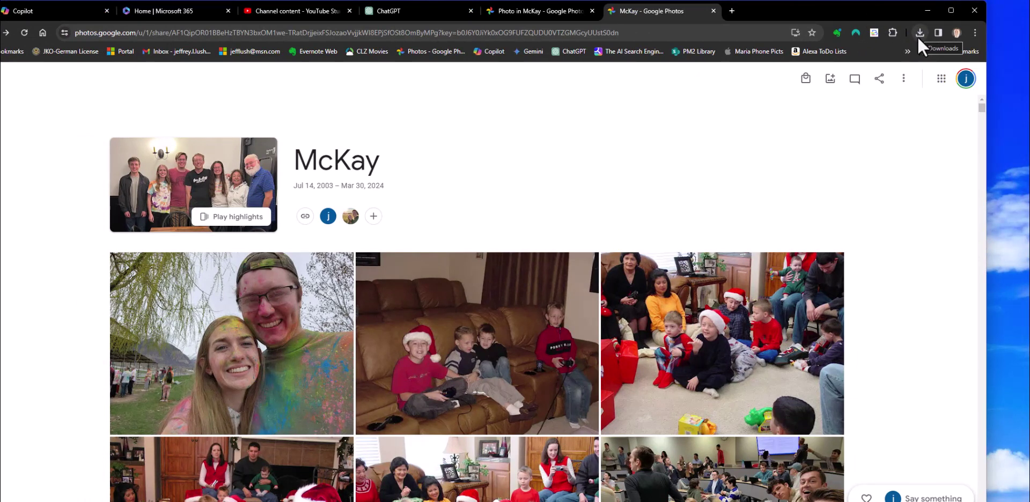
- Show 20240330_122432.jpg (3,982 KB) in its Downloads folder from Chrome's downloads list, moving Explorer aside
click(974, 32)
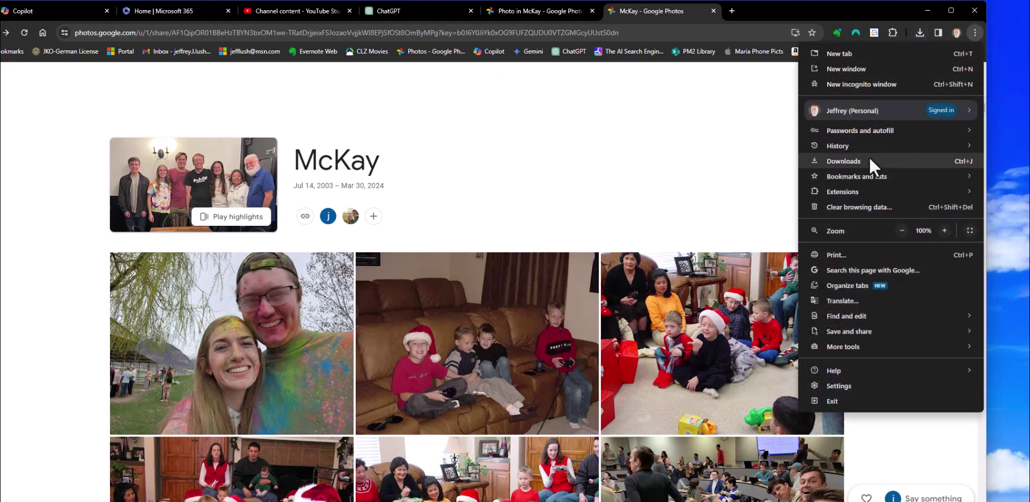
click(847, 159)
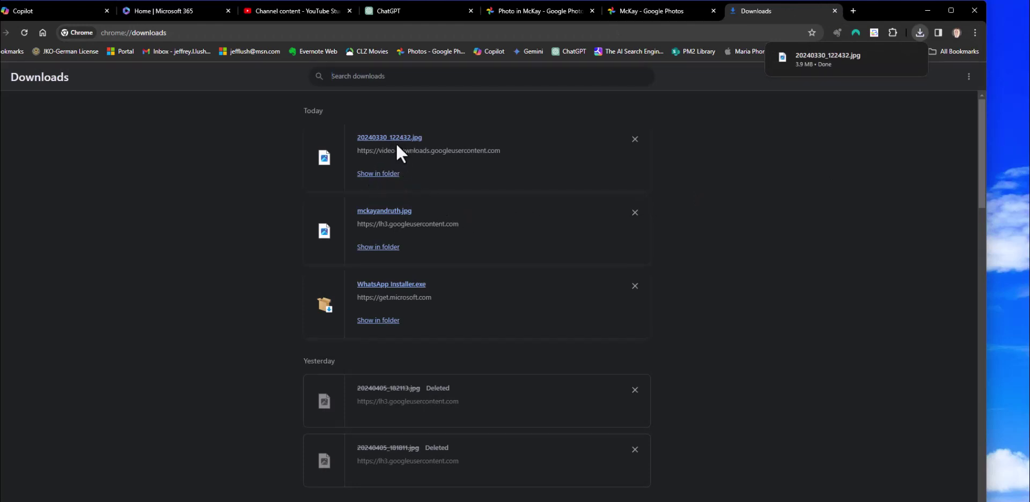
click(379, 179)
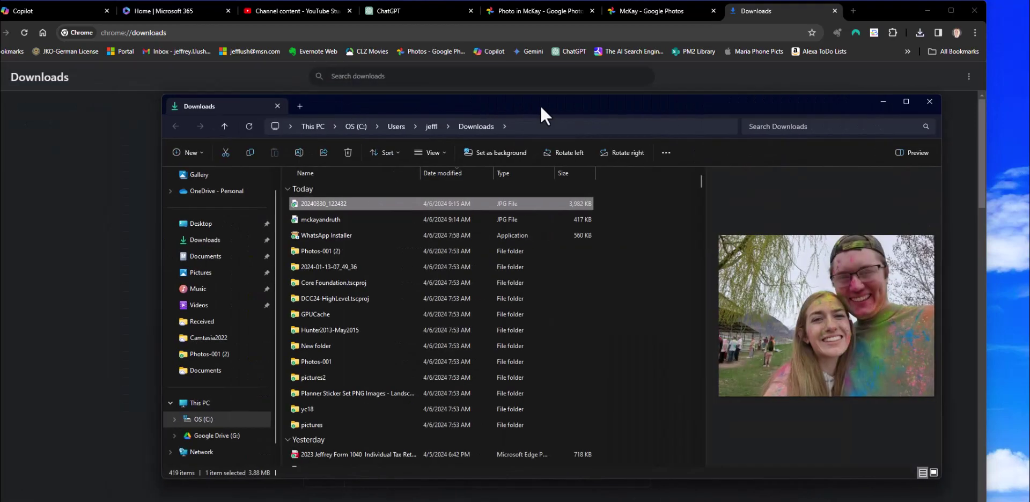
drag(540, 106, 771, 122)
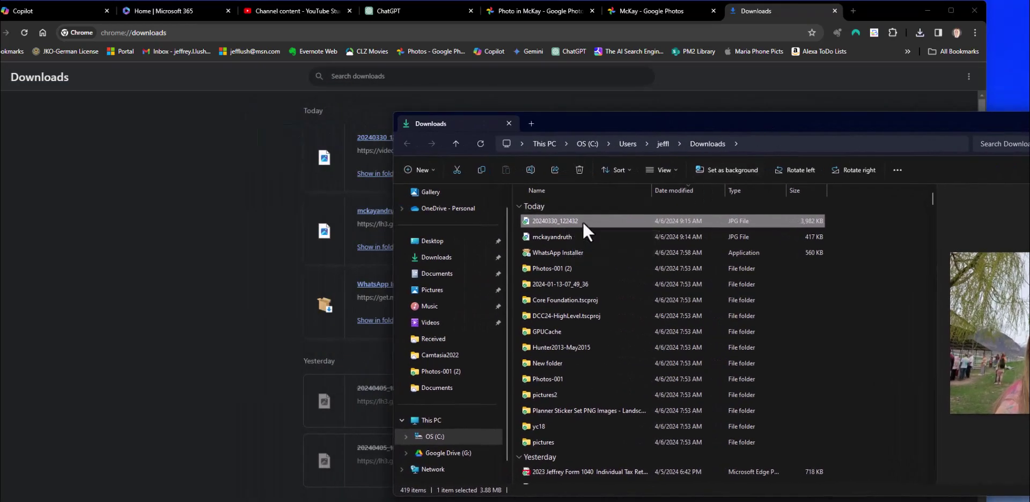
- Remove the 417 KB mckayandruth.jpg attachment from the Nice Picture draft
click(928, 10)
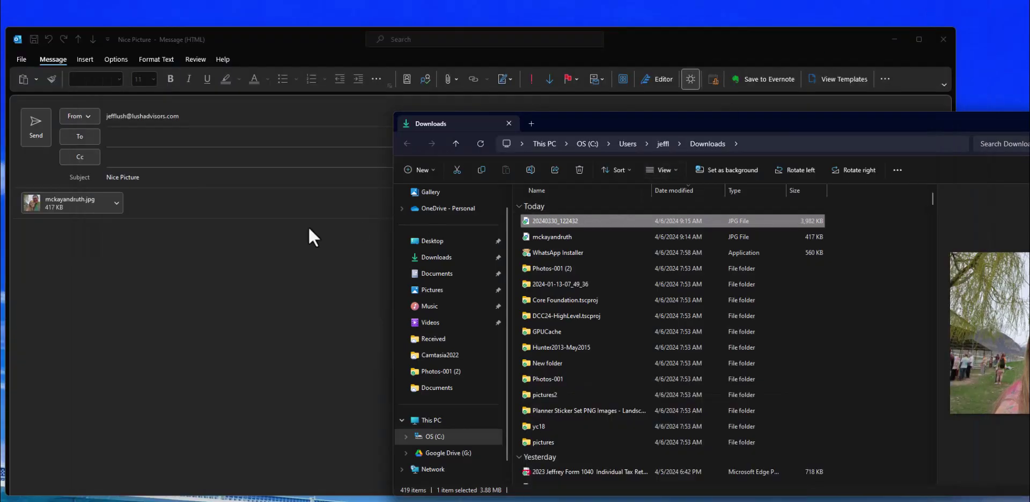
click(118, 201)
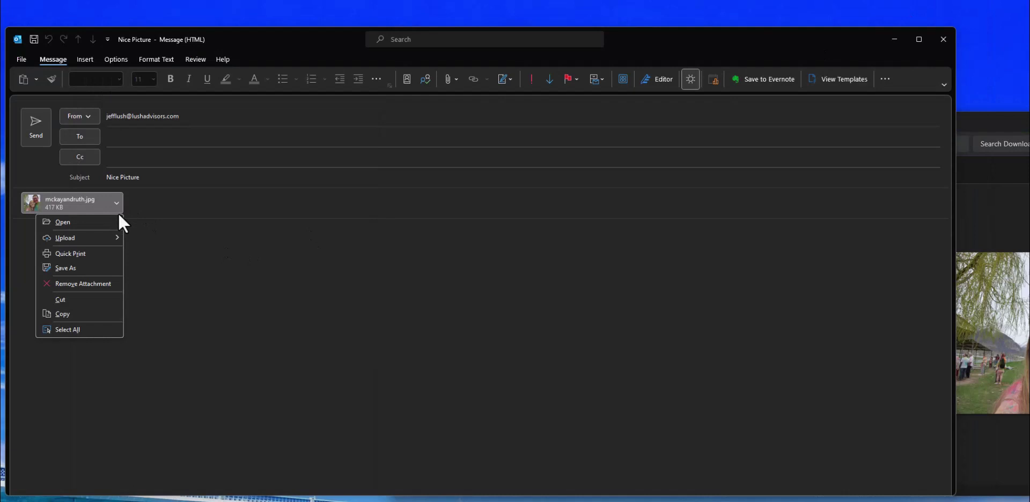
click(98, 283)
- Drag 20240330_122432.jpg (4 MB) from the Downloads folder into the message as the new attachment
key(alt+Tab)
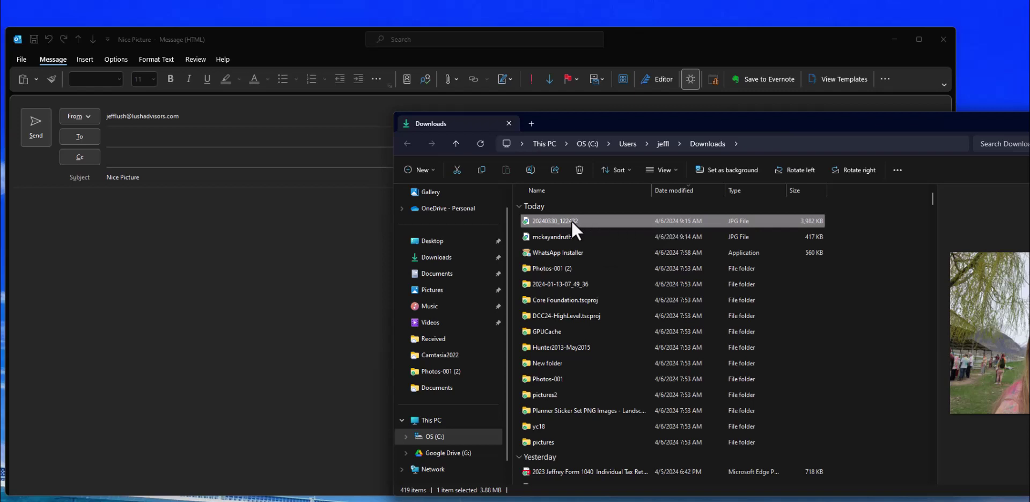
drag(571, 220, 348, 231)
drag(100, 207, 81, 195)
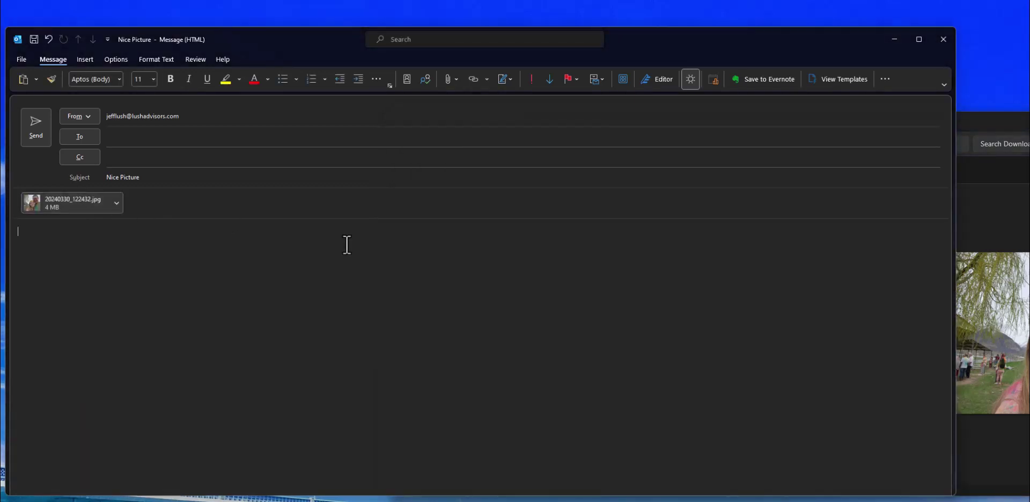
- Preview the attached full-size 20240330_122432.jpg photo, then close the viewer
text(dsaadsdas)
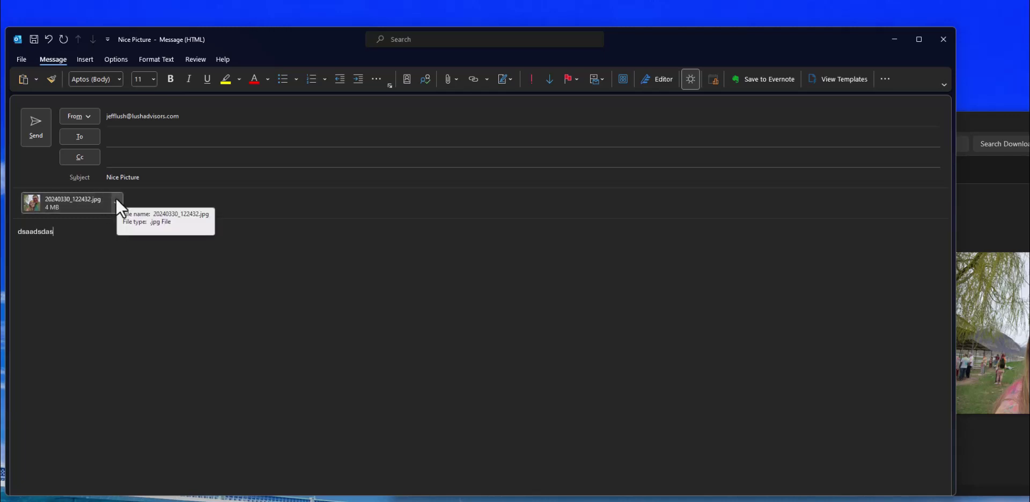
click(82, 200)
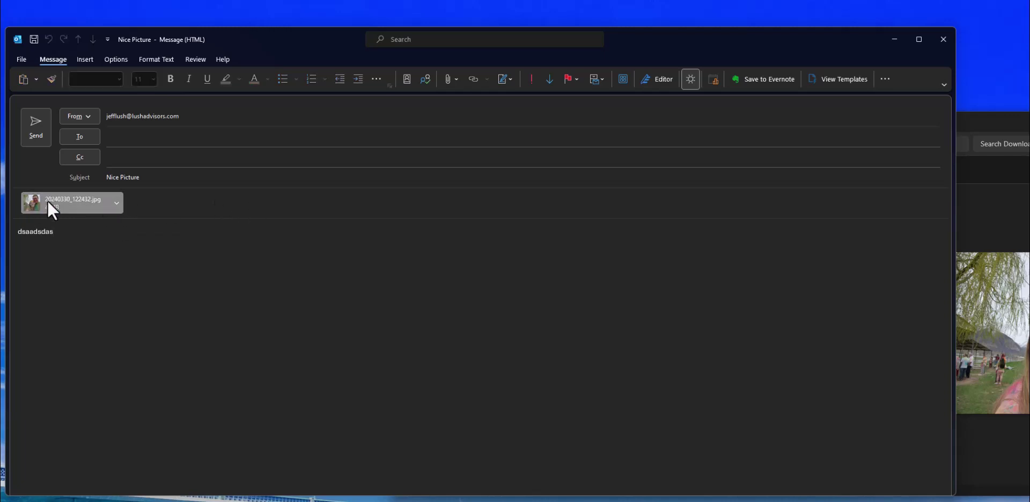
double_click(102, 200)
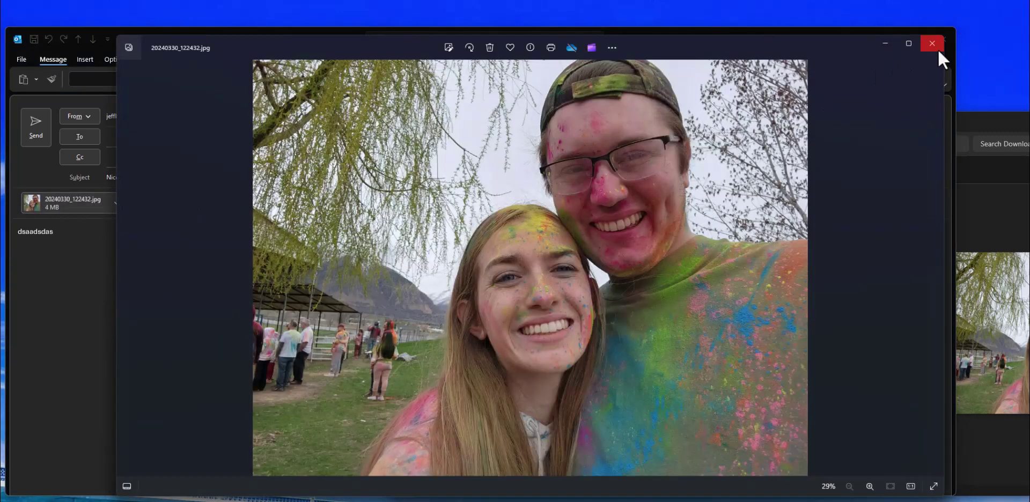
click(932, 43)
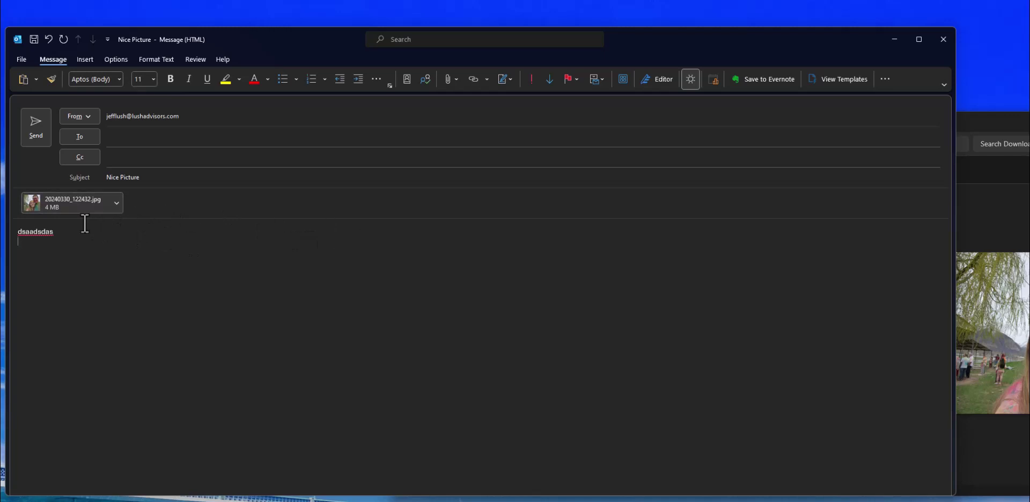
- Close the Nice Picture draft without keeping it and return to Google Photos in Chrome
key(ctrl+a)
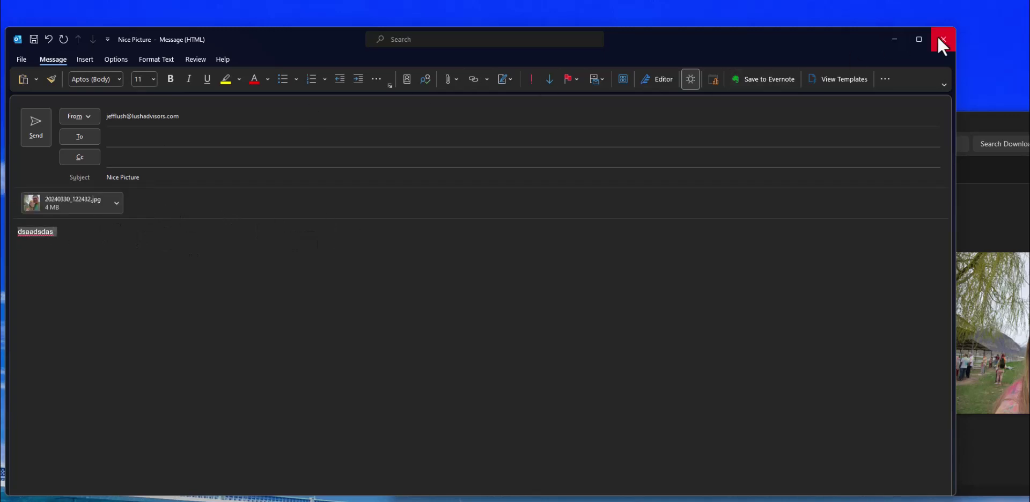
click(942, 39)
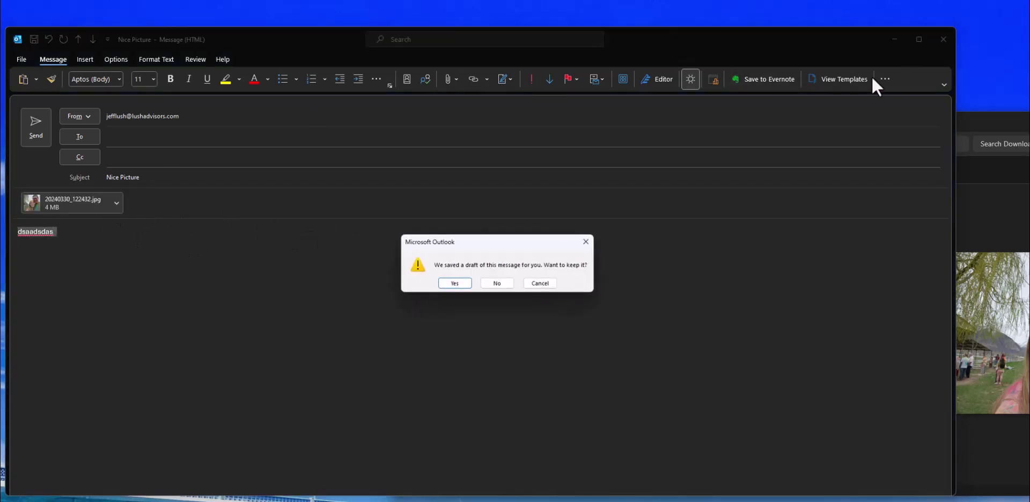
click(507, 284)
drag(979, 120, 687, 65)
key(alt+Tab)
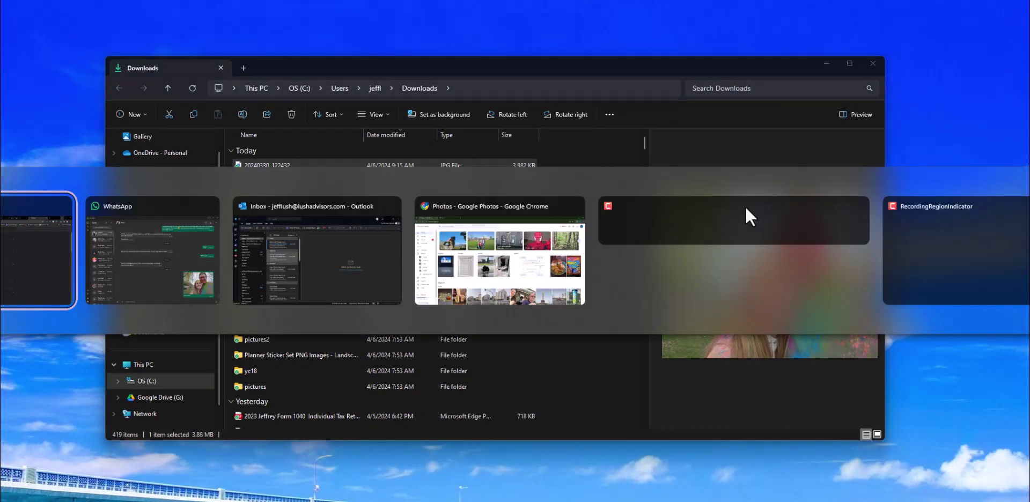
key(alt+Tab)
key(alt+Tab)
key(alt+Tab)
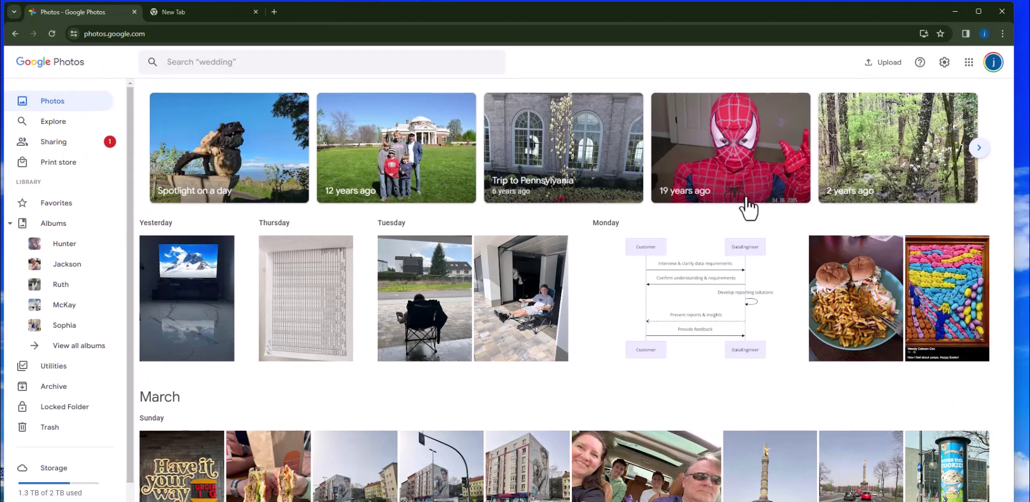